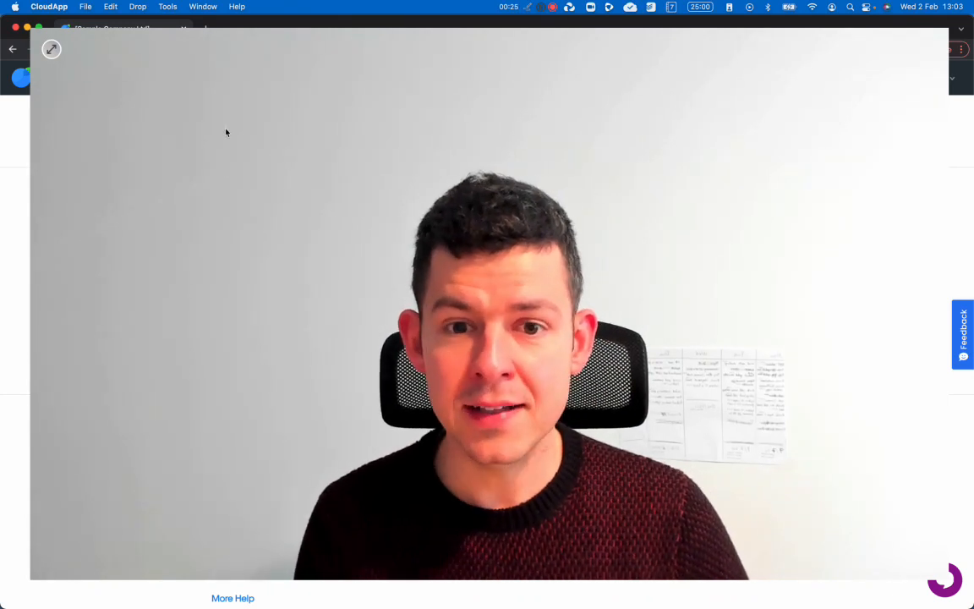
- Go to the Invoices list and open invoice 000003 for Ben's Flower Shop (£100.00 due)
left_click(52, 49)
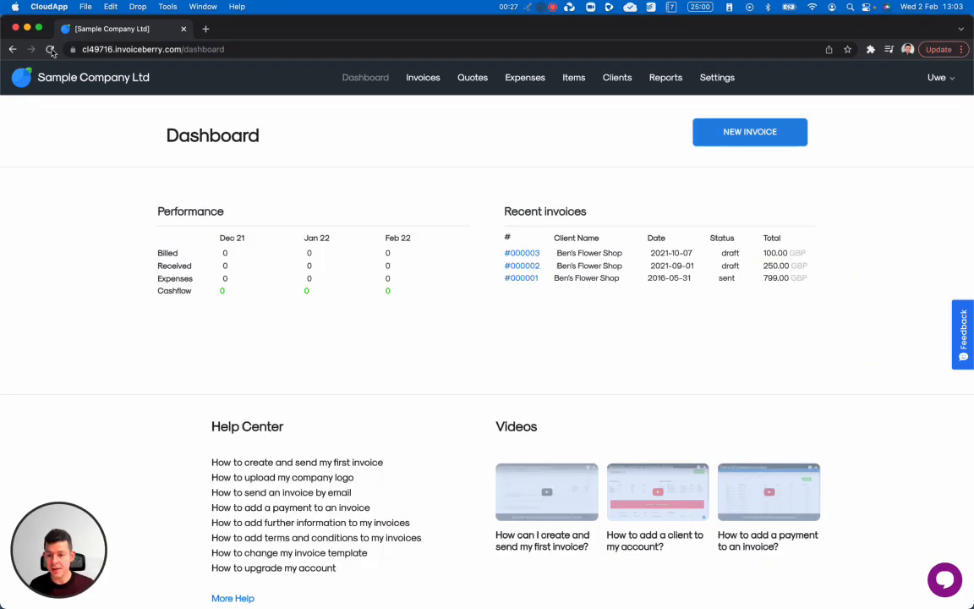
left_click(427, 79)
left_click(414, 82)
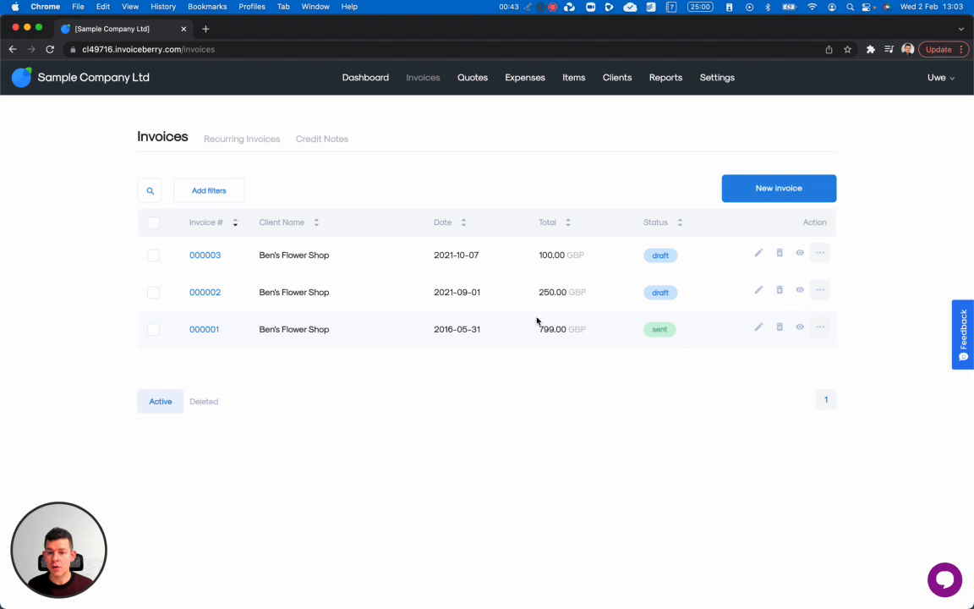
left_click(204, 256)
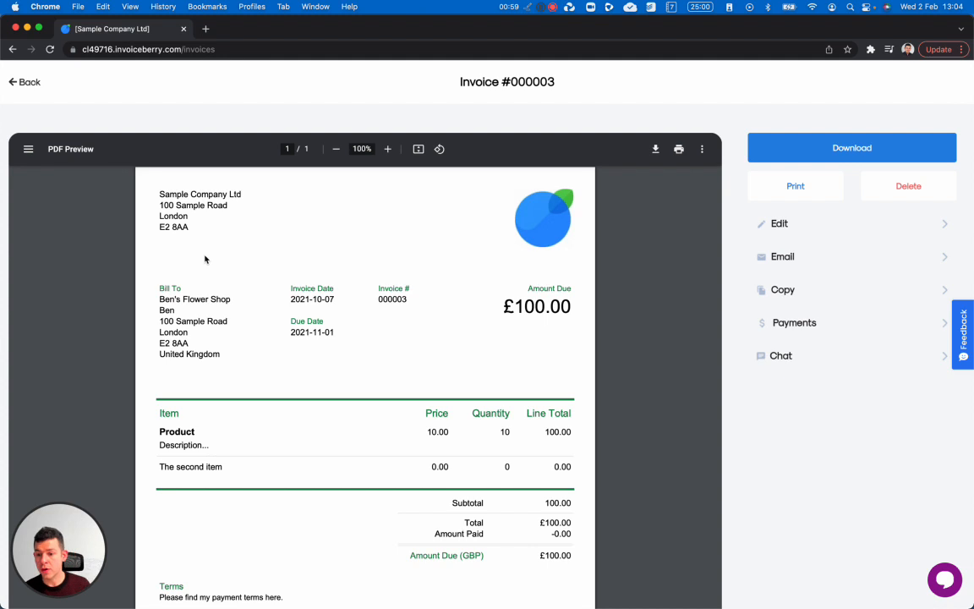
- Look at the invoice's Email form and Payments panel (new payment and history), closing both unchanged
left_click(792, 254)
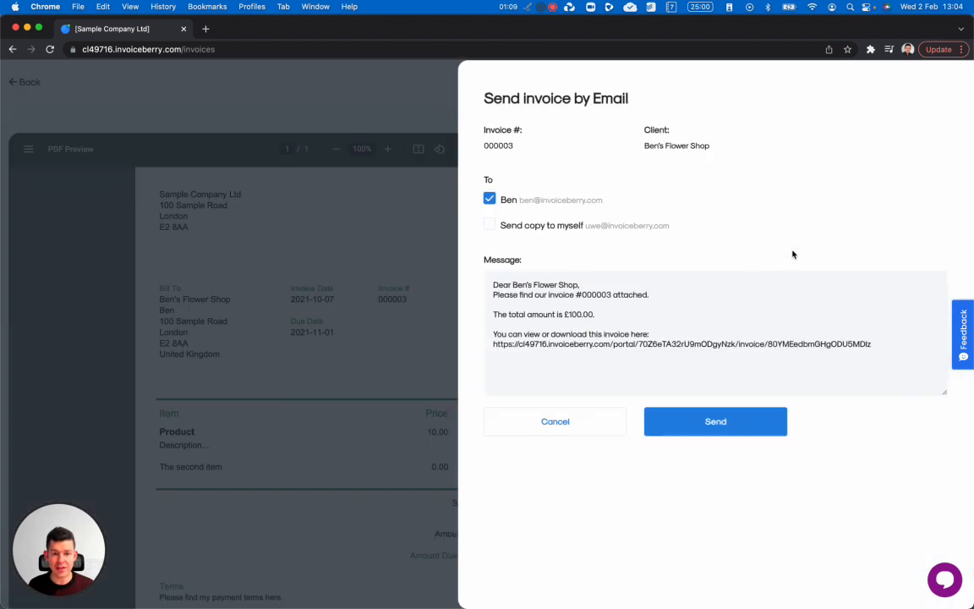
left_click(555, 422)
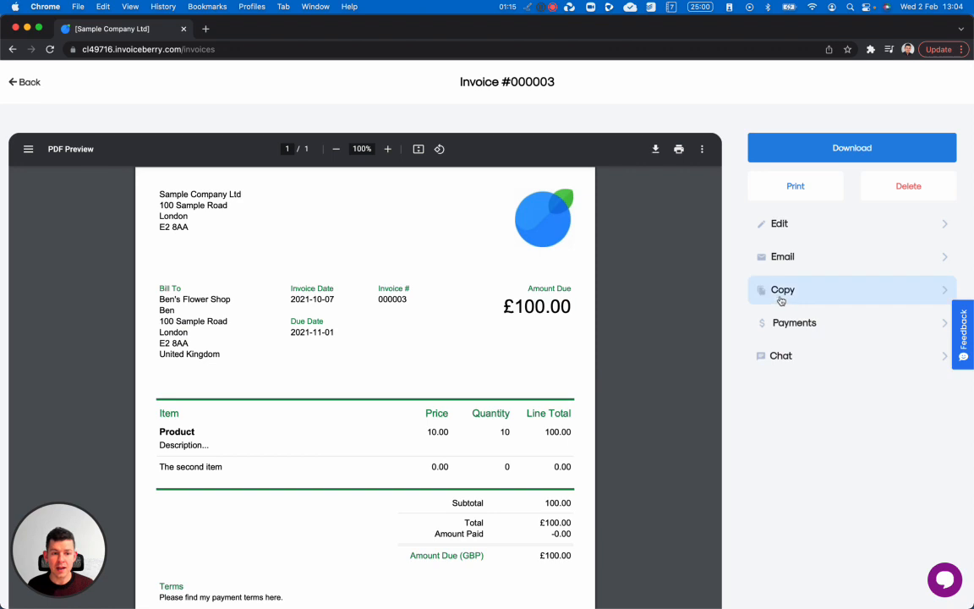
left_click(788, 322)
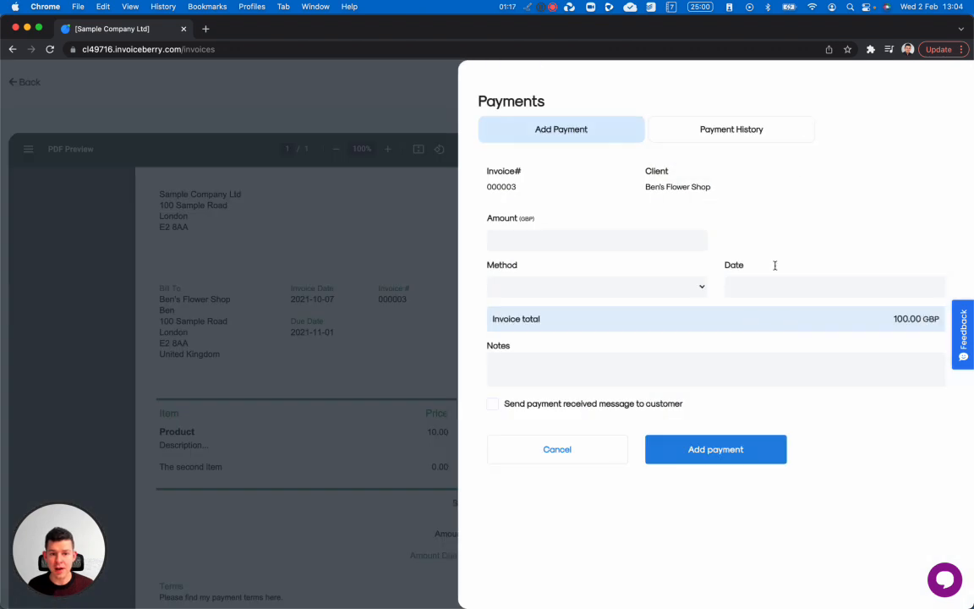
left_click(750, 132)
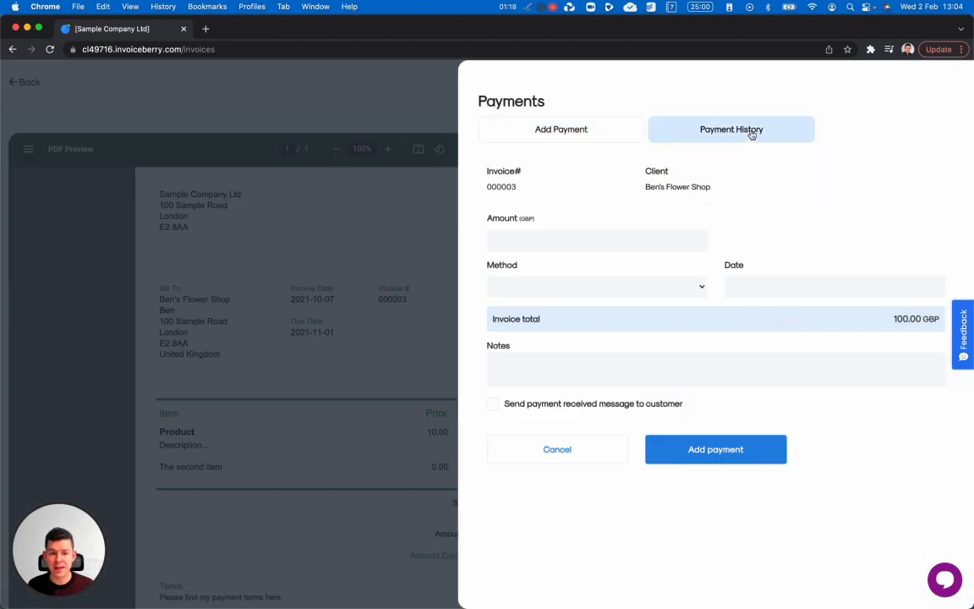
left_click(578, 131)
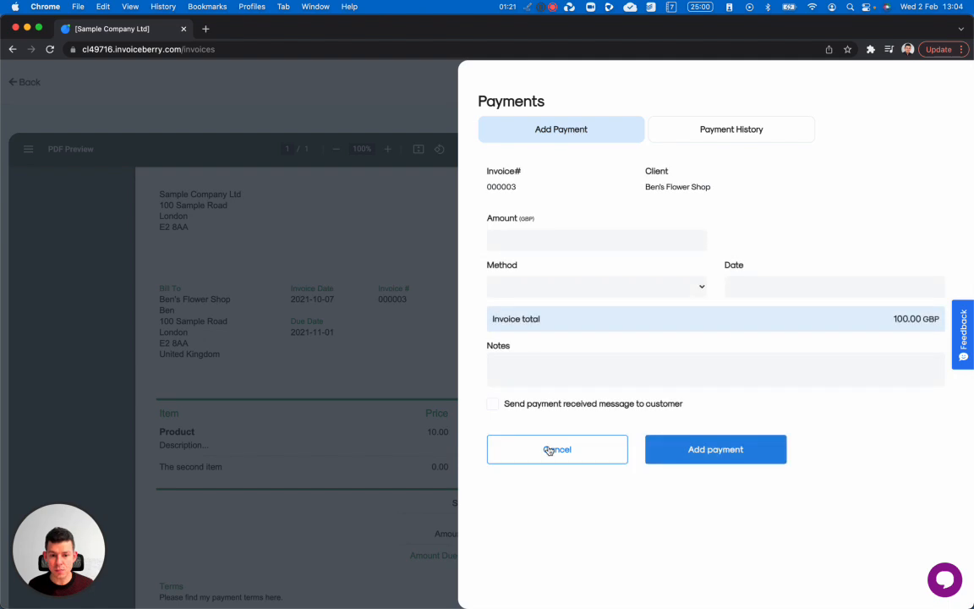
left_click(550, 450)
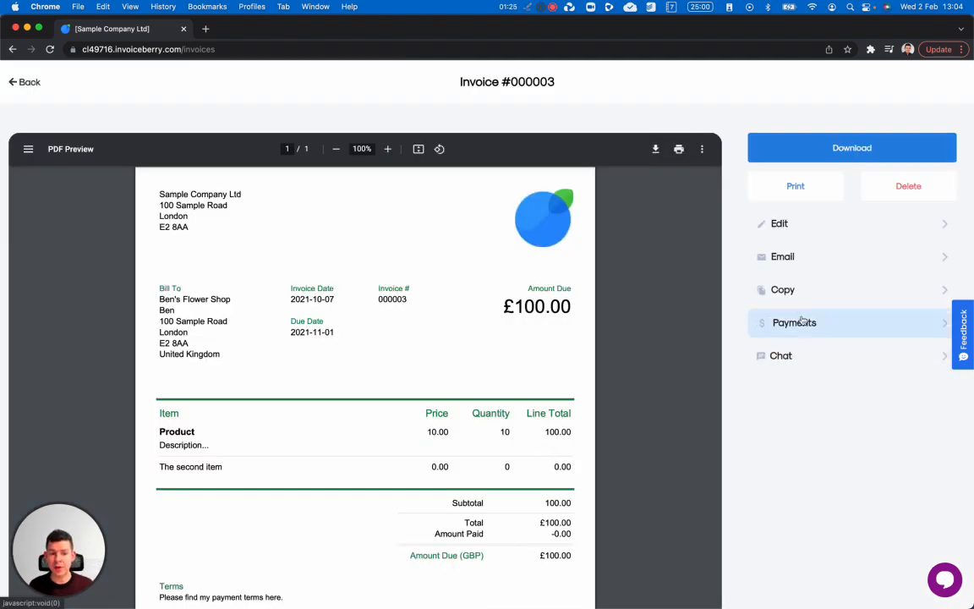
- Open and close the chat with Ben's Flower Shop, then reopen the email form for invoice 000003
left_click(791, 360)
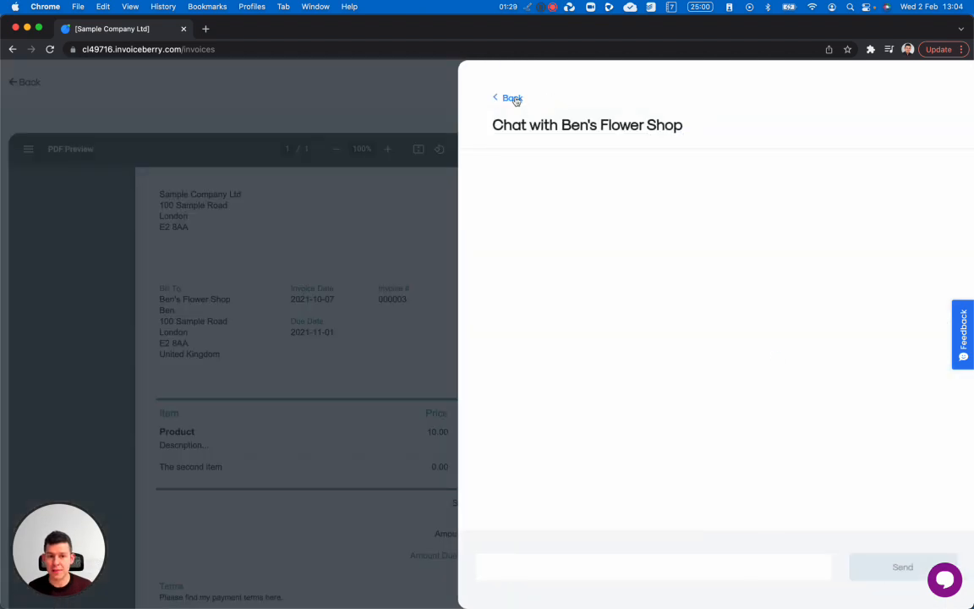
left_click(512, 98)
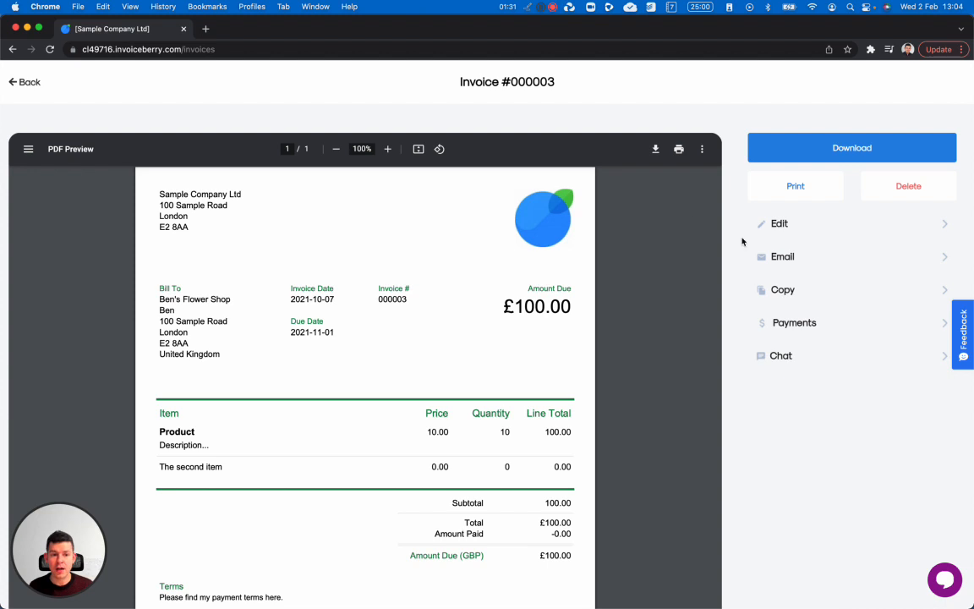
left_click(806, 264)
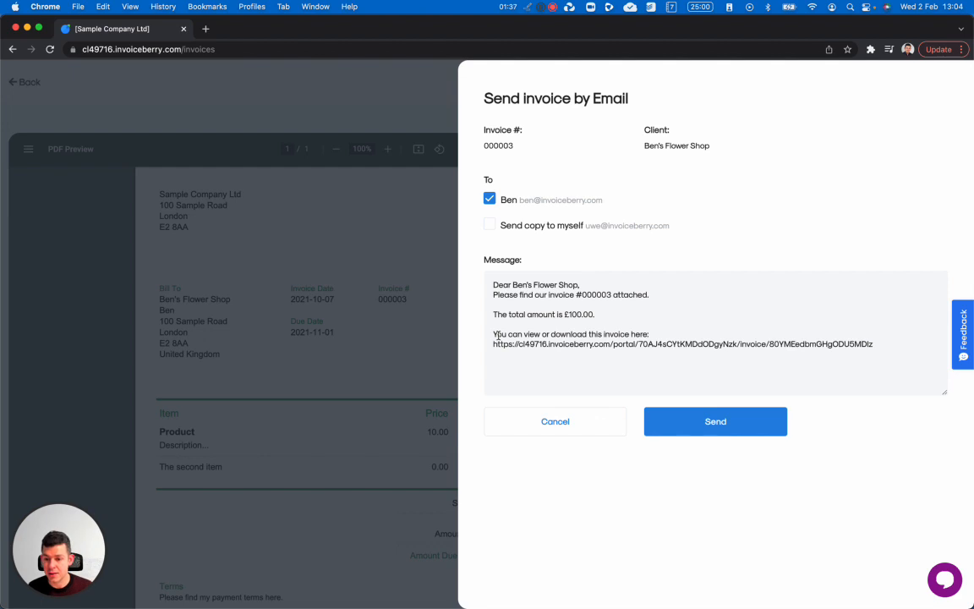
- Copy the client portal link from the email message, cancel the form, and start a new browser tab
mouse_move(494, 344)
left_mouse_down()
mouse_move(777, 327)
mouse_move(860, 341)
mouse_move(499, 344)
left_mouse_up()
left_click(867, 339)
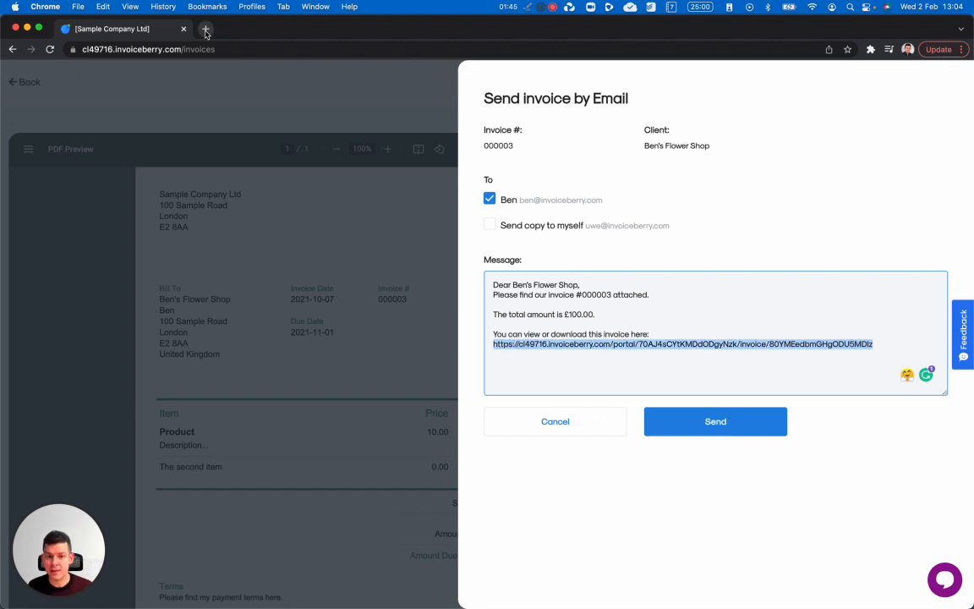
left_click(551, 427)
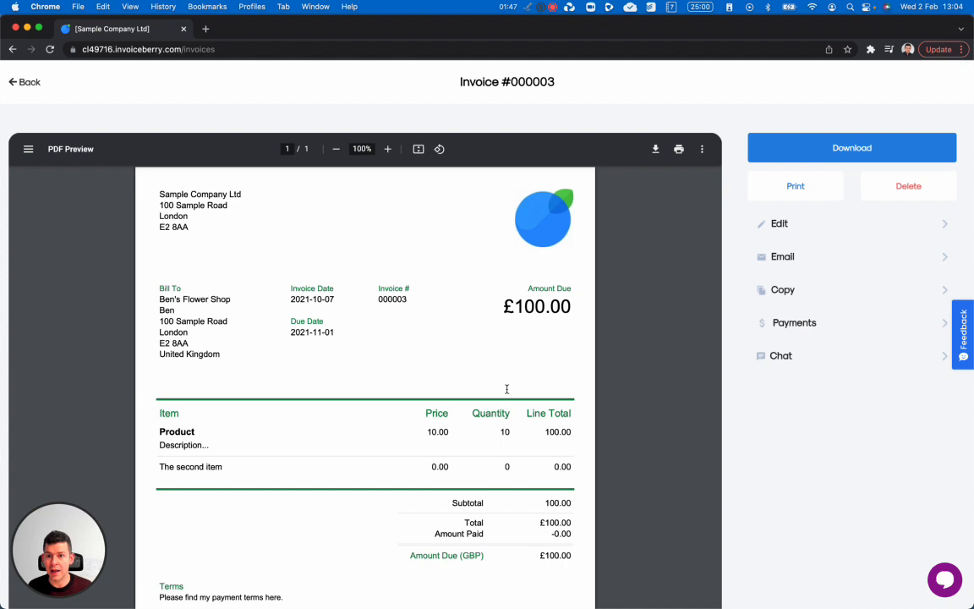
left_click(205, 30)
- Load the portal link and post a client comment greeting the owner by name and praising the invoice
key("super+v")
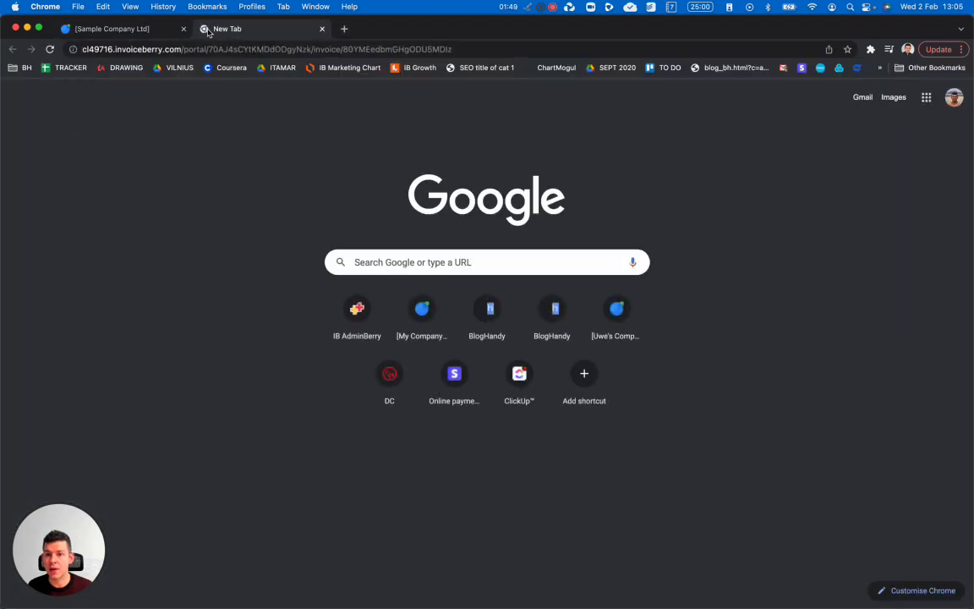
key("Return")
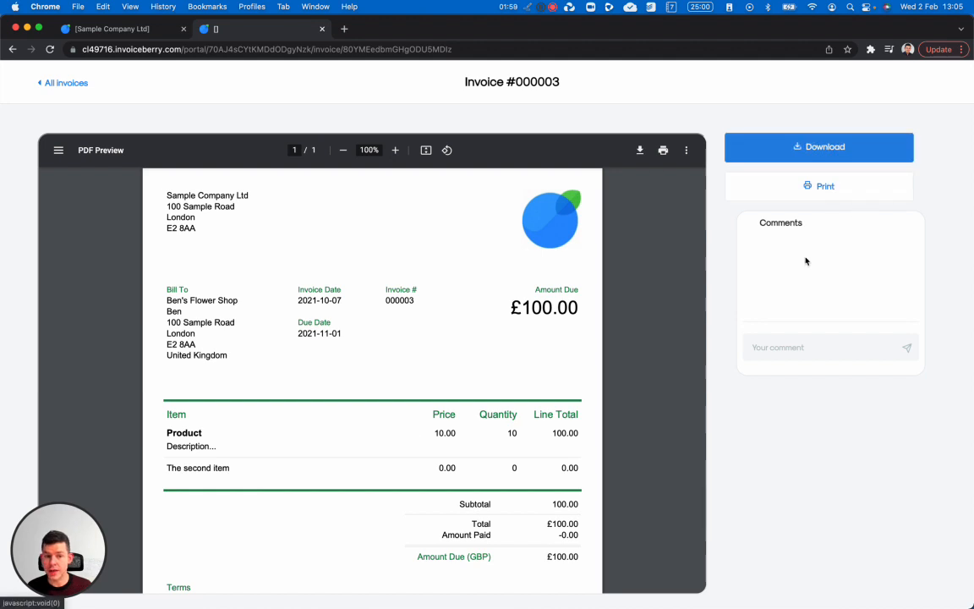
left_click(774, 349)
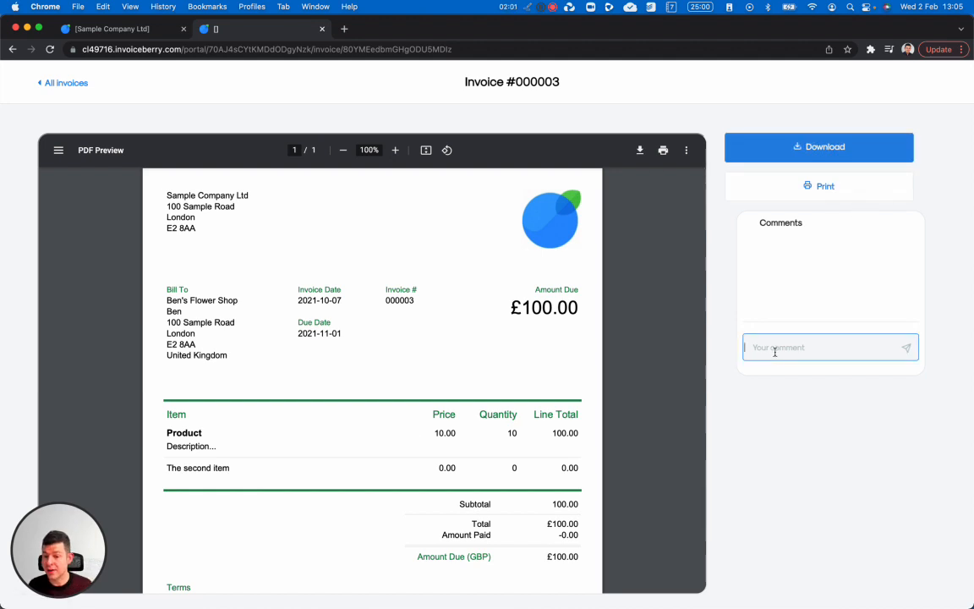
type("Hey uwe,")
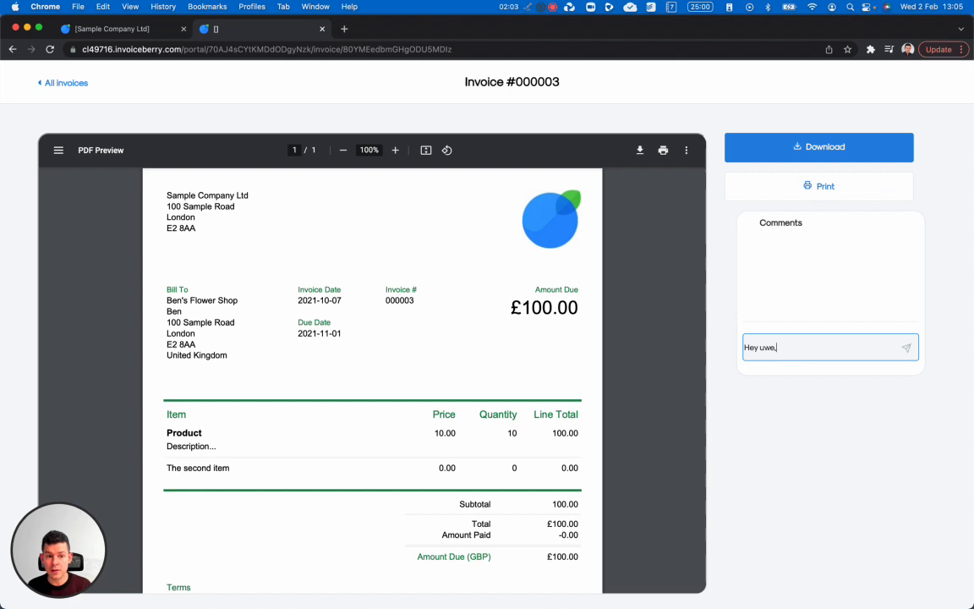
type(" great invoice!")
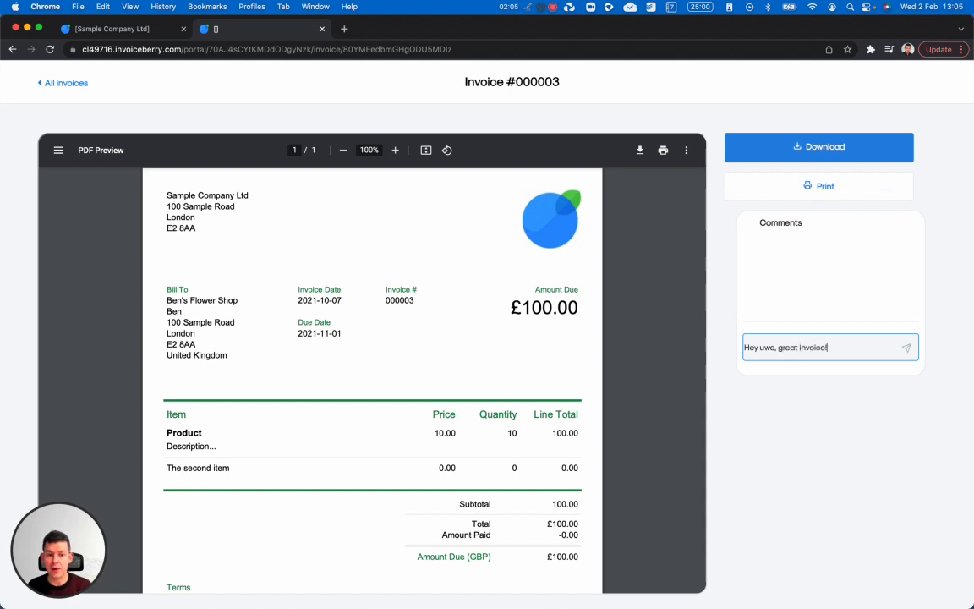
left_click(905, 348)
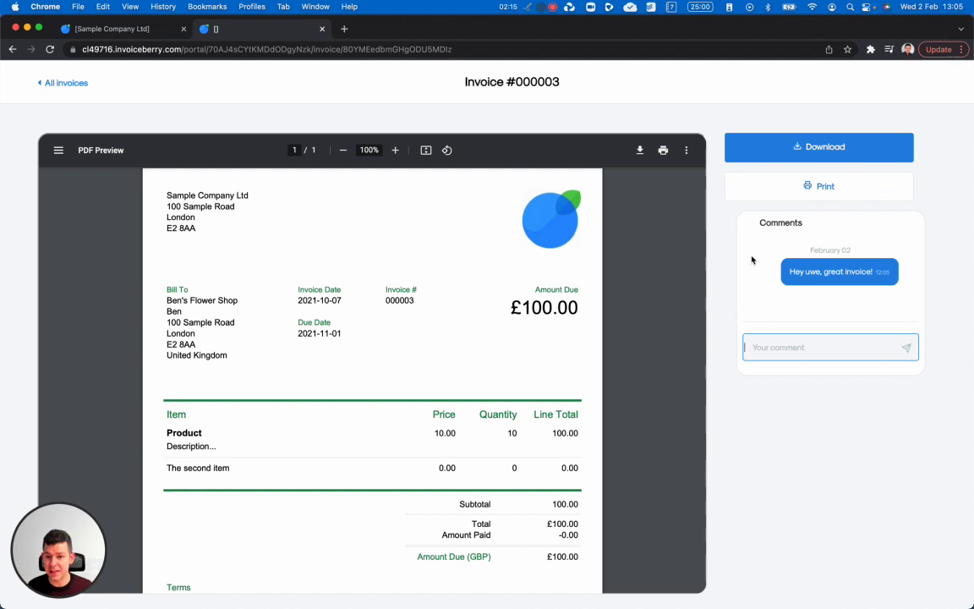
- Back in the first tab, reopen invoice 000003 and its chat with Ben's Flower Shop
left_click(131, 34)
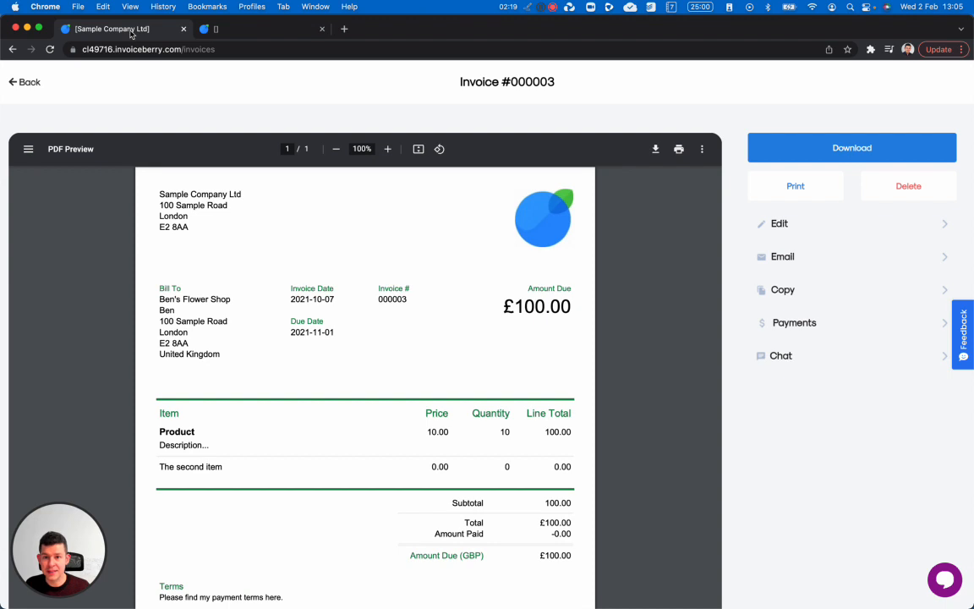
left_click(37, 80)
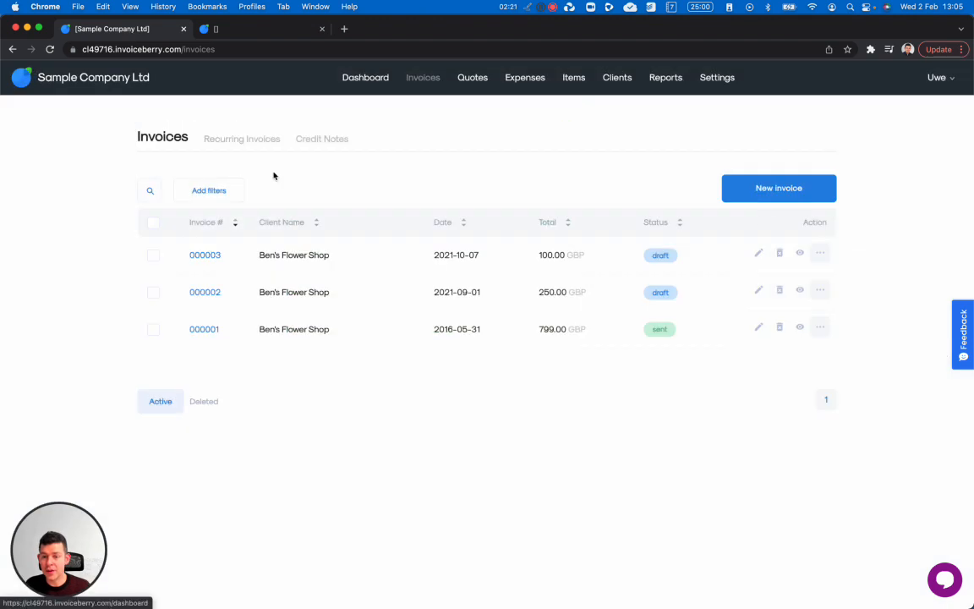
left_click(205, 255)
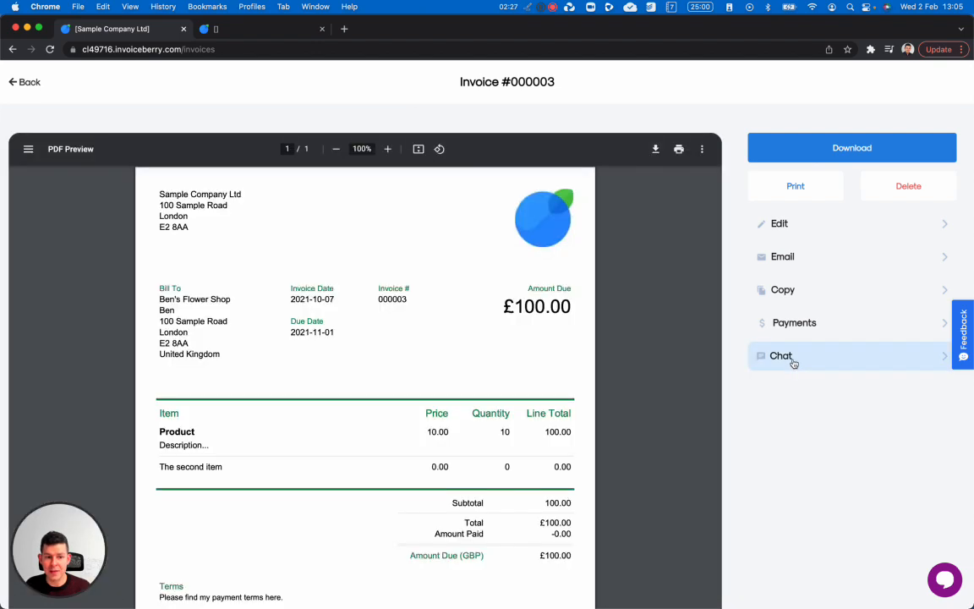
left_click(793, 364)
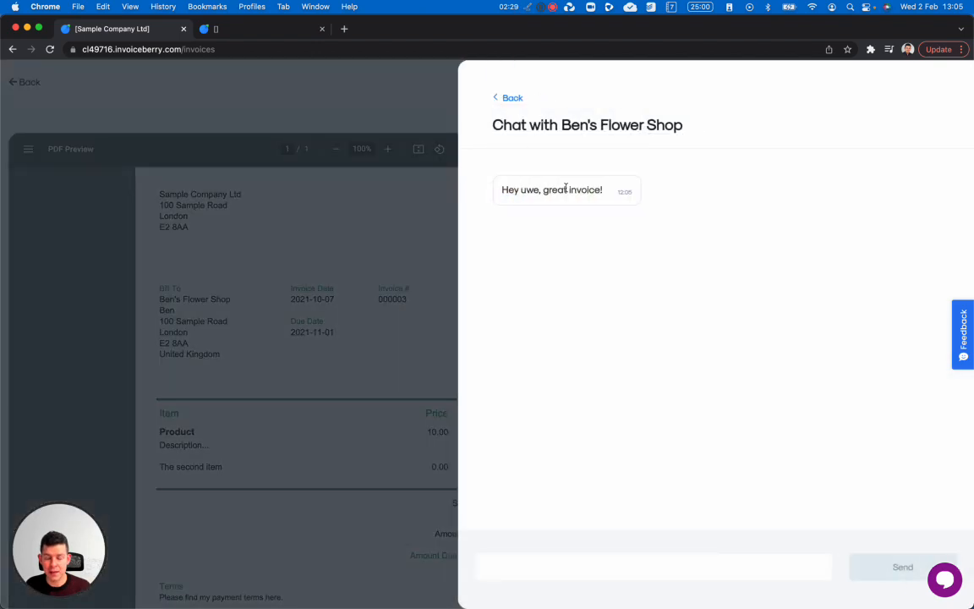
- Send a thank-you reply to the client's comment and close the chat
left_click(522, 562)
type("THanks, Ben!")
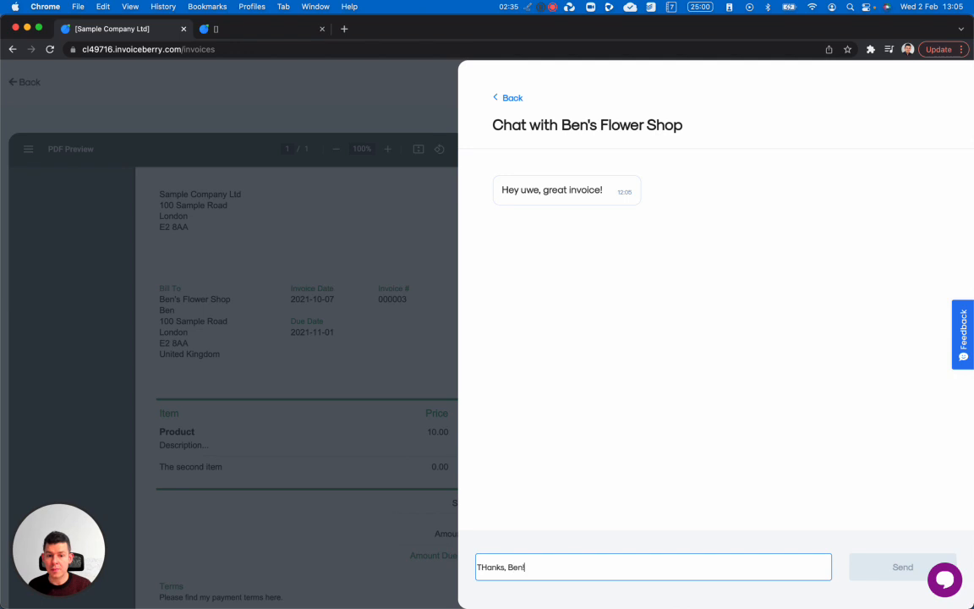
left_click(889, 567)
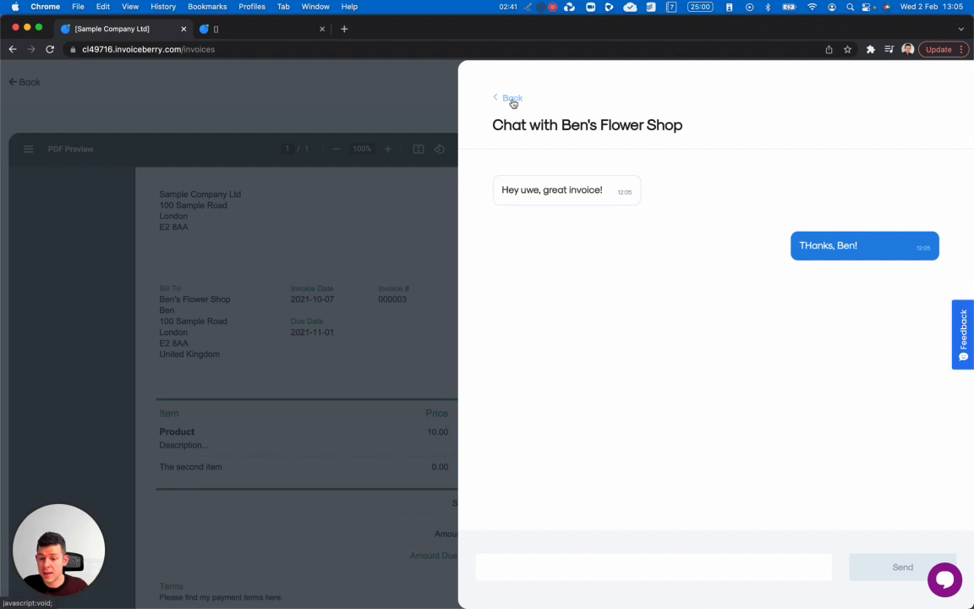
left_click(512, 99)
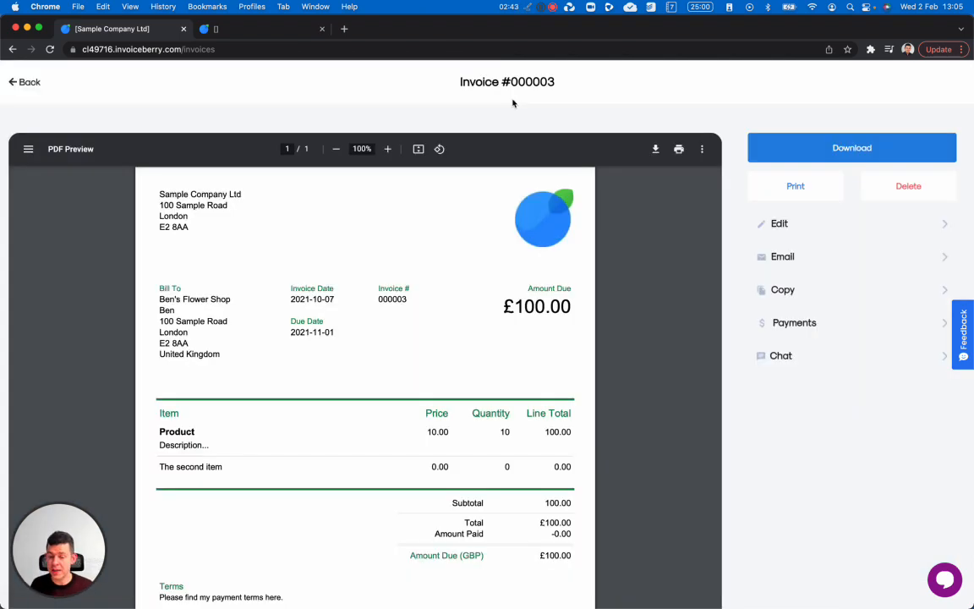
- Reload the client portal tab to see the thank-you reply, then return to the admin invoice tab
left_click(241, 26)
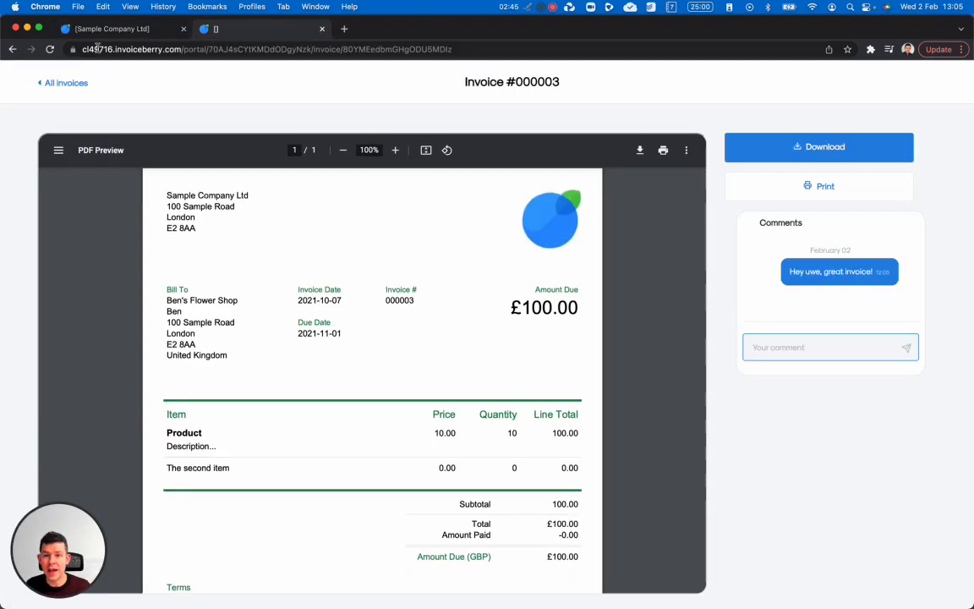
left_click(51, 49)
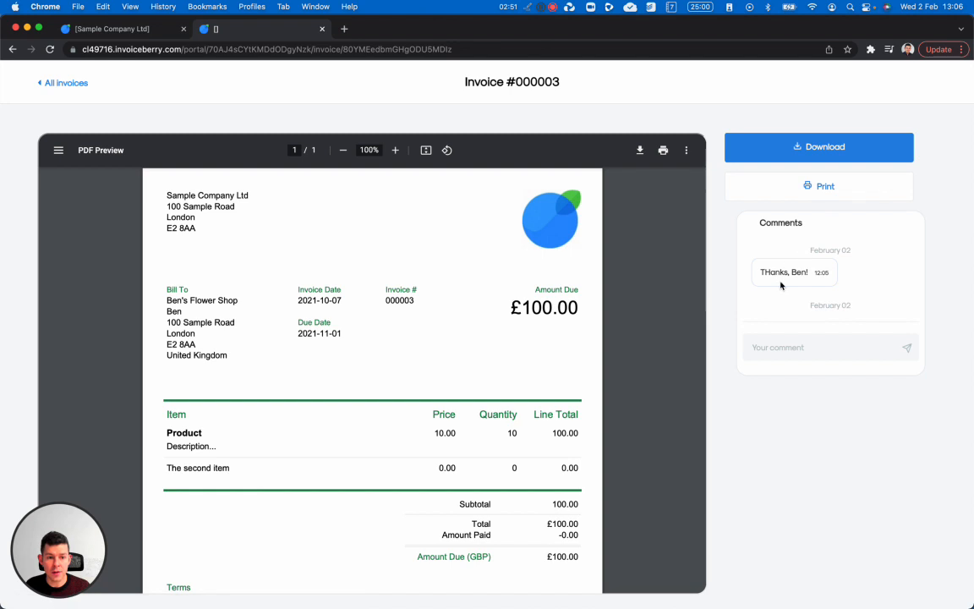
left_click_drag(785, 296, 837, 295)
scroll(787, 282, "up", 2)
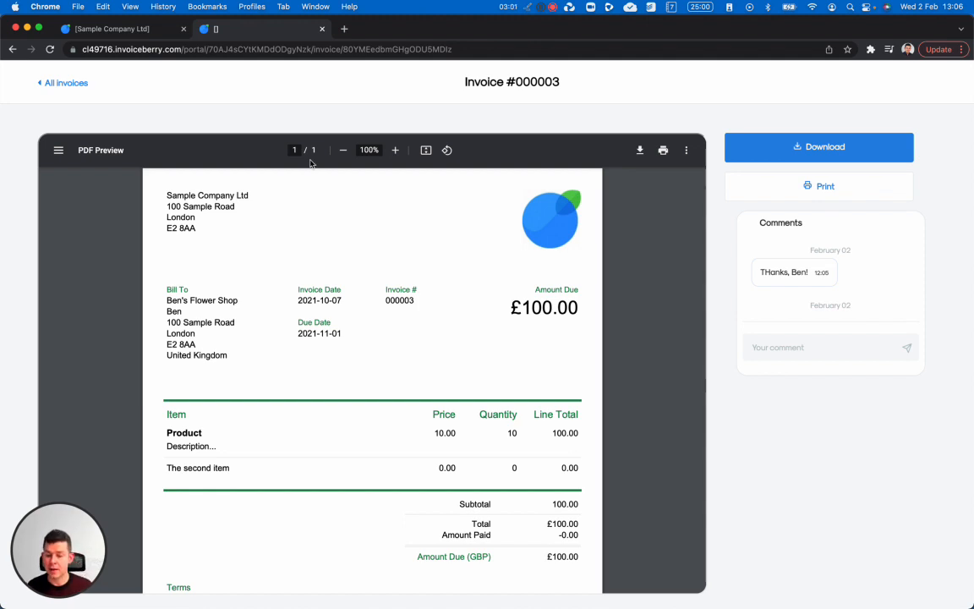
left_click(118, 29)
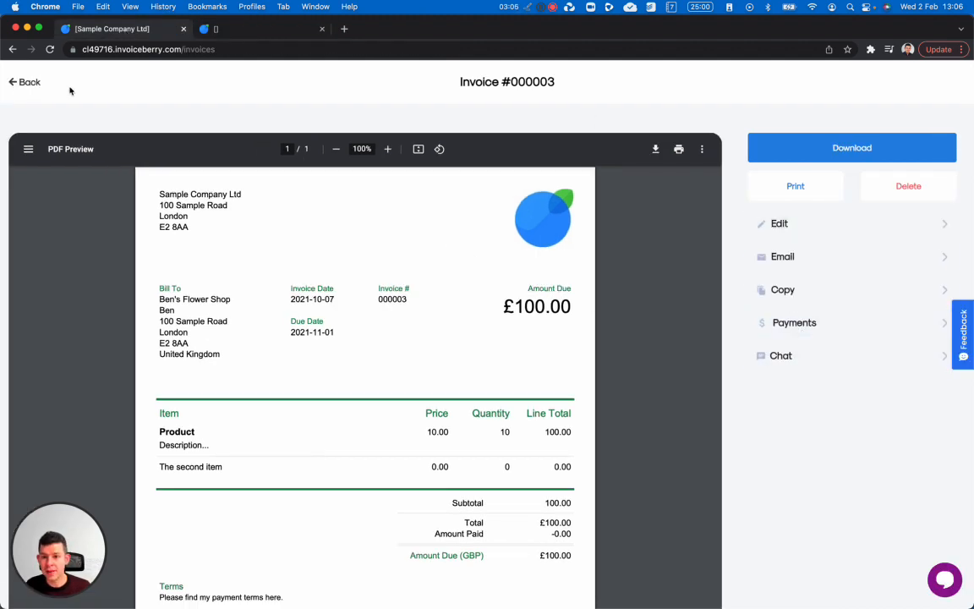
- Search the invoice list with the Status filter set to overdue, which returns no invoices
left_click(21, 83)
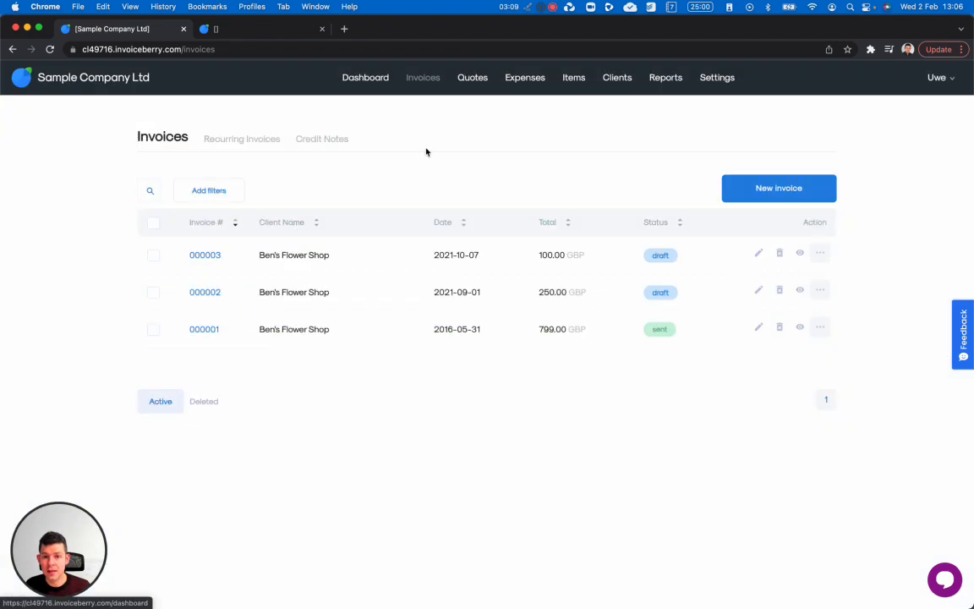
left_click(213, 191)
left_click(534, 416)
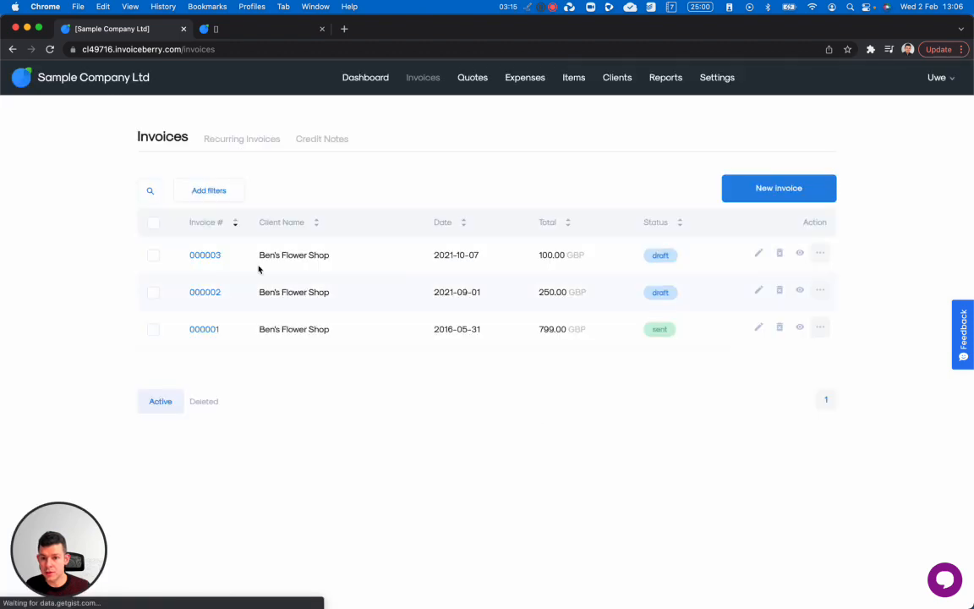
left_click(222, 191)
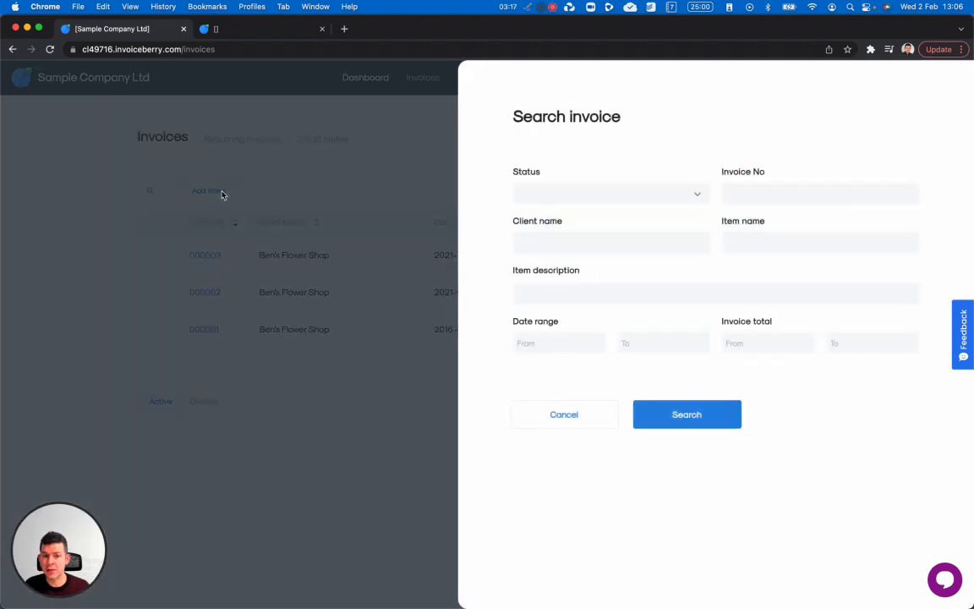
left_click(564, 195)
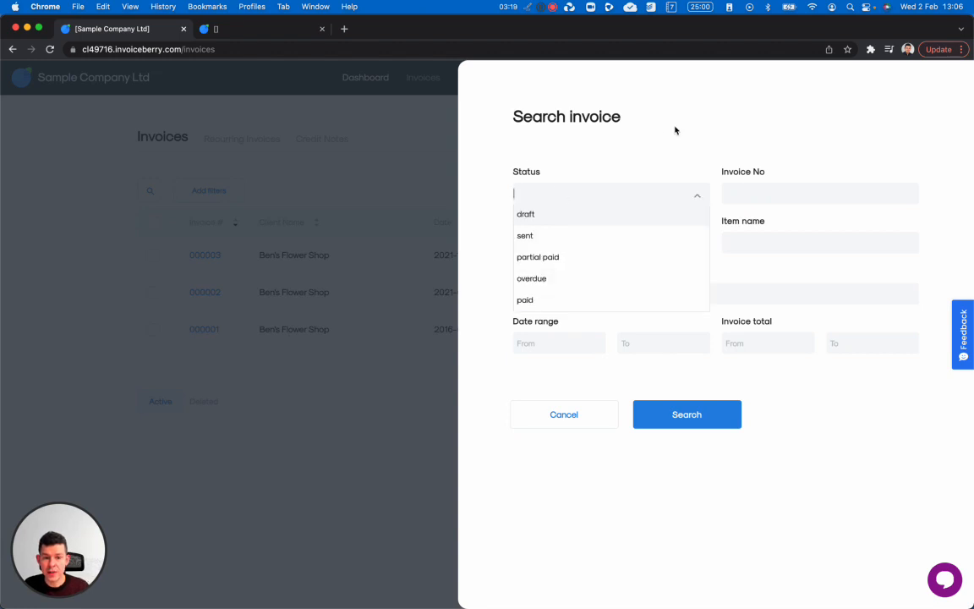
left_click(623, 169)
left_click(589, 196)
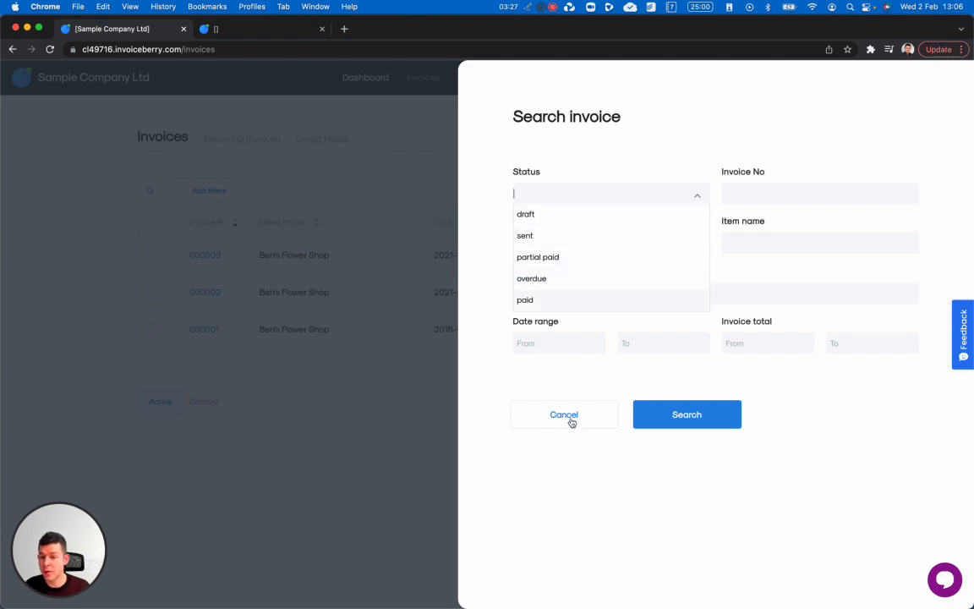
left_click(541, 281)
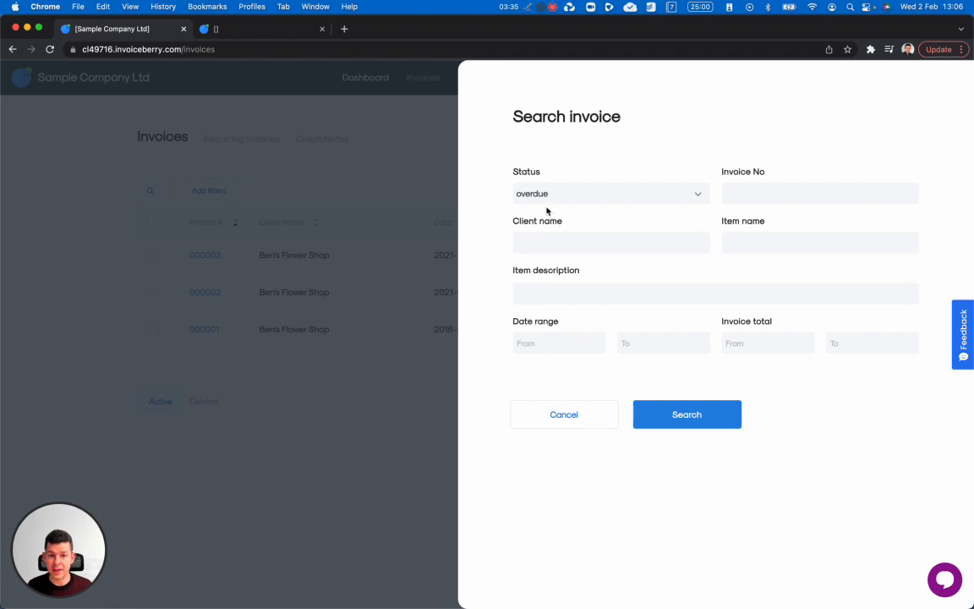
left_click(667, 419)
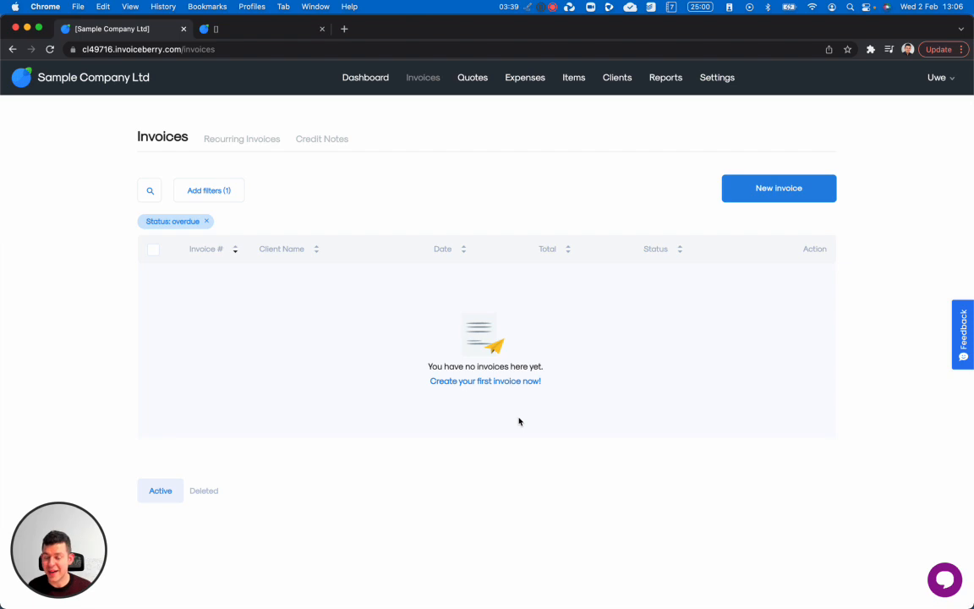
- Clear the overdue filter to show all three invoices, then go to the Clients list
left_click(164, 143)
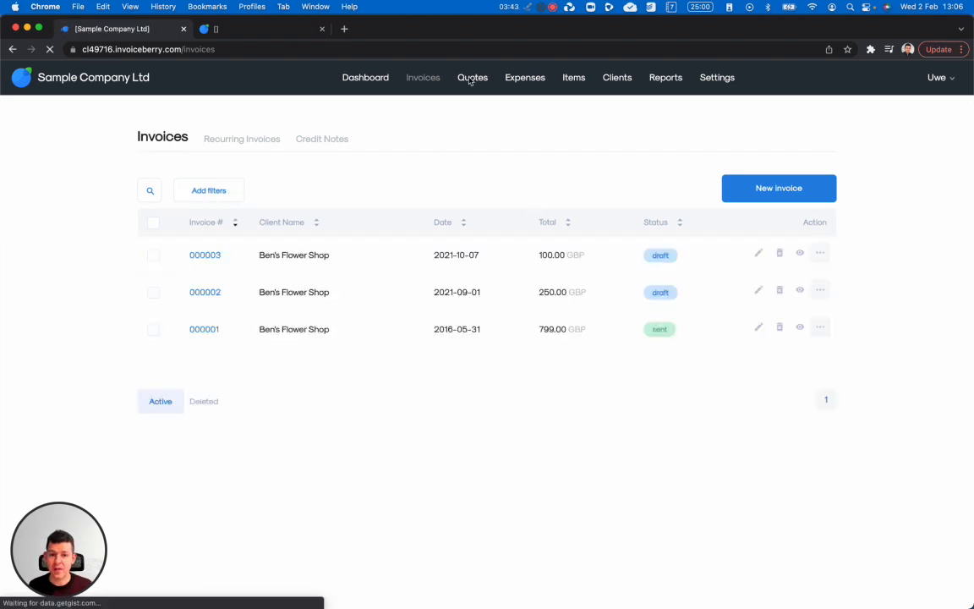
left_click(631, 84)
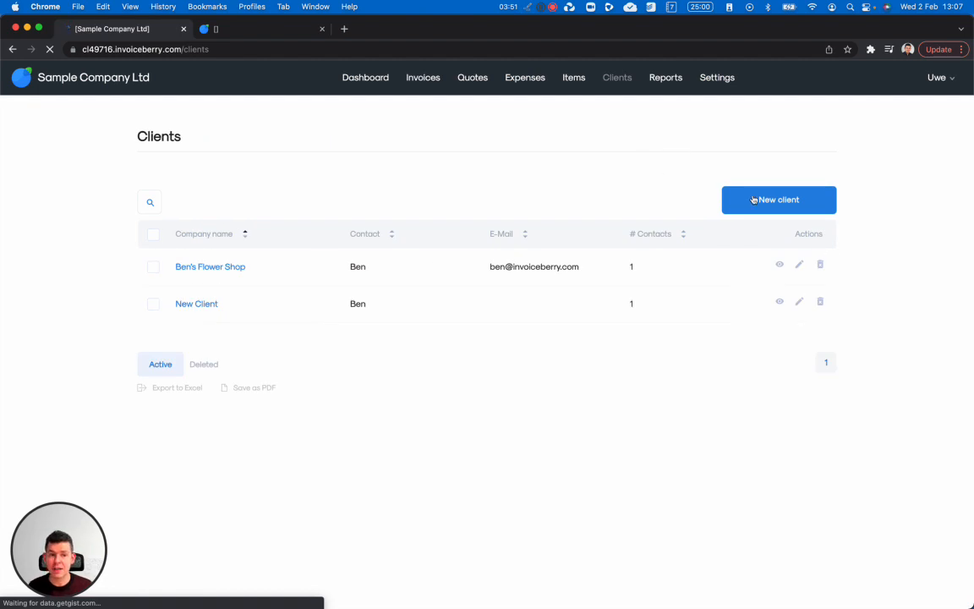
- In Ben's Flower Shop's reminder settings, add a reminder 3 days before the due date
left_click(776, 272)
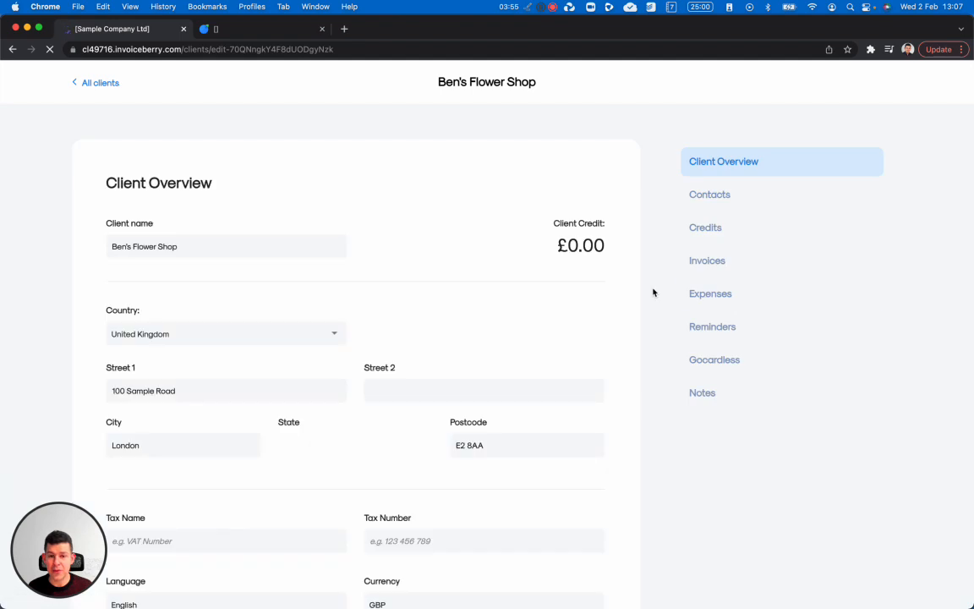
left_click(703, 330)
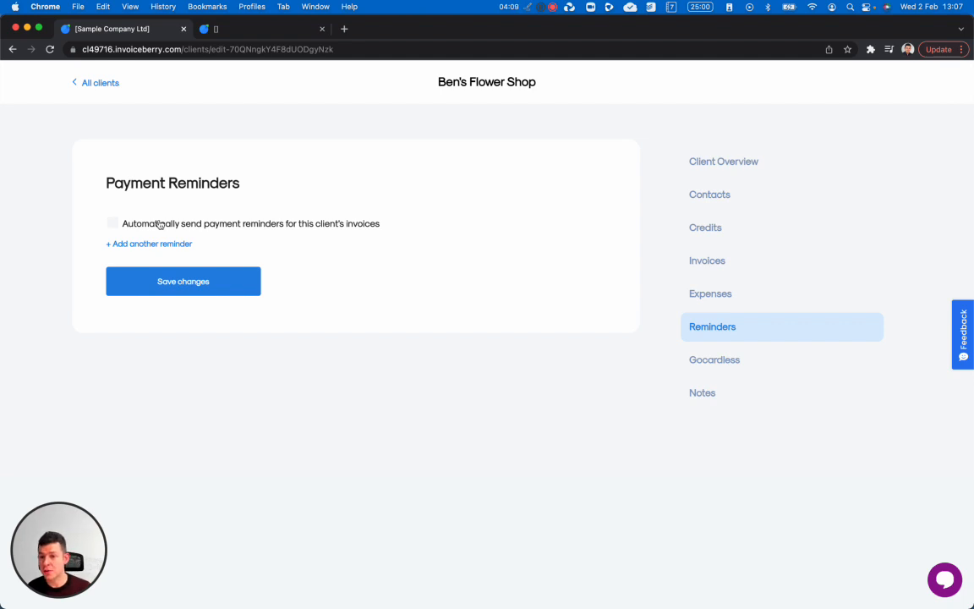
left_click(145, 244)
left_click(148, 267)
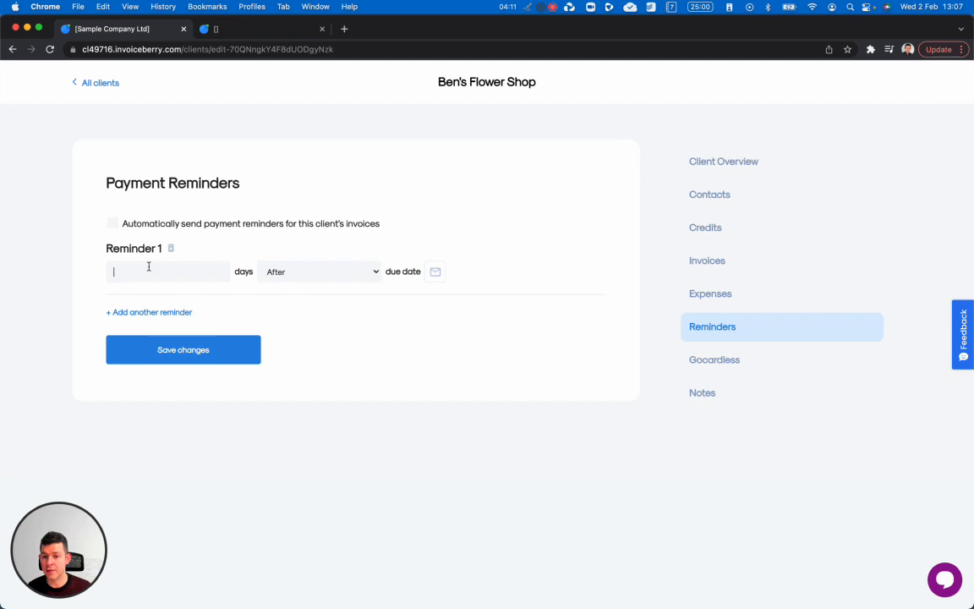
type("3")
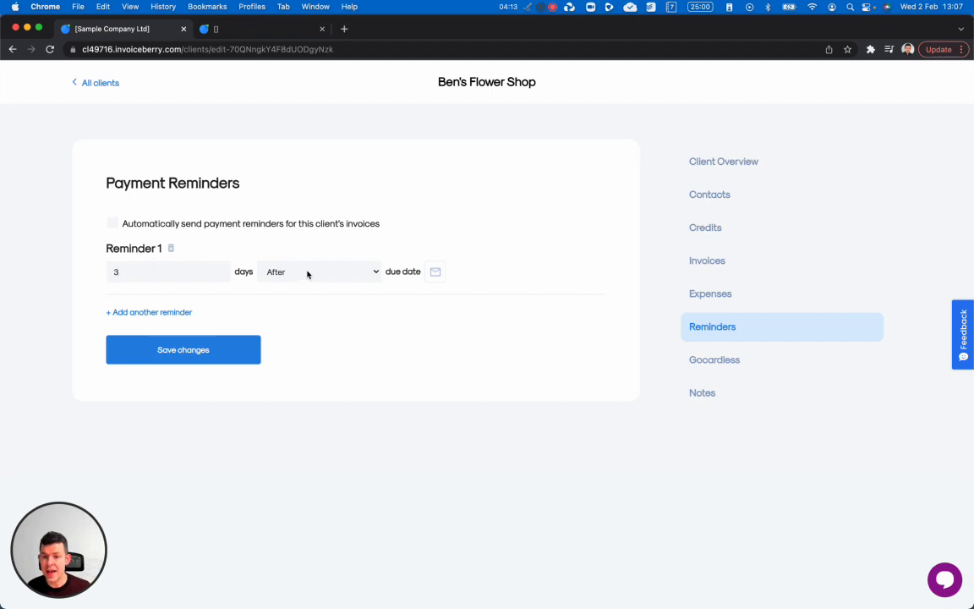
left_click(321, 273)
left_click(287, 285)
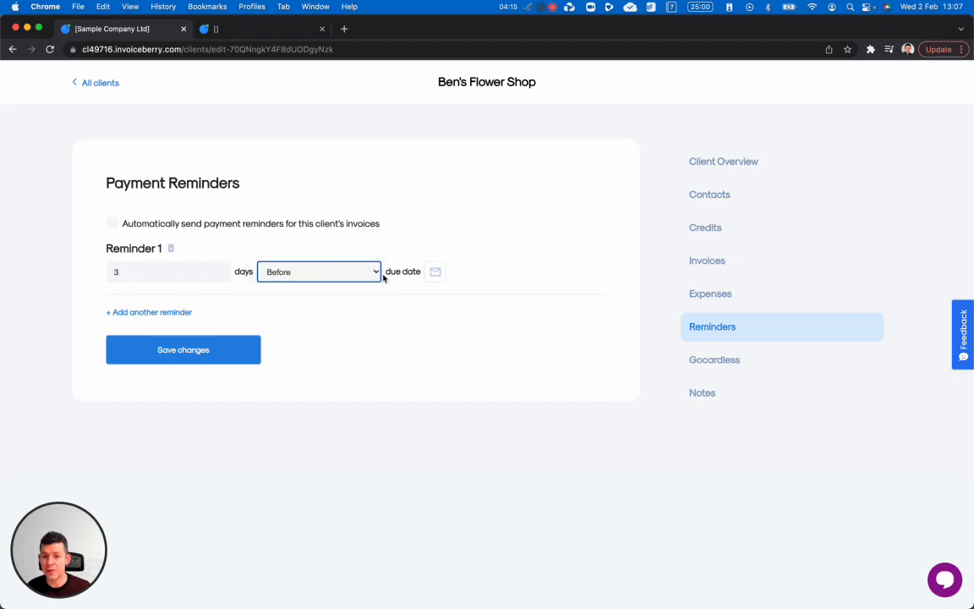
left_click(433, 279)
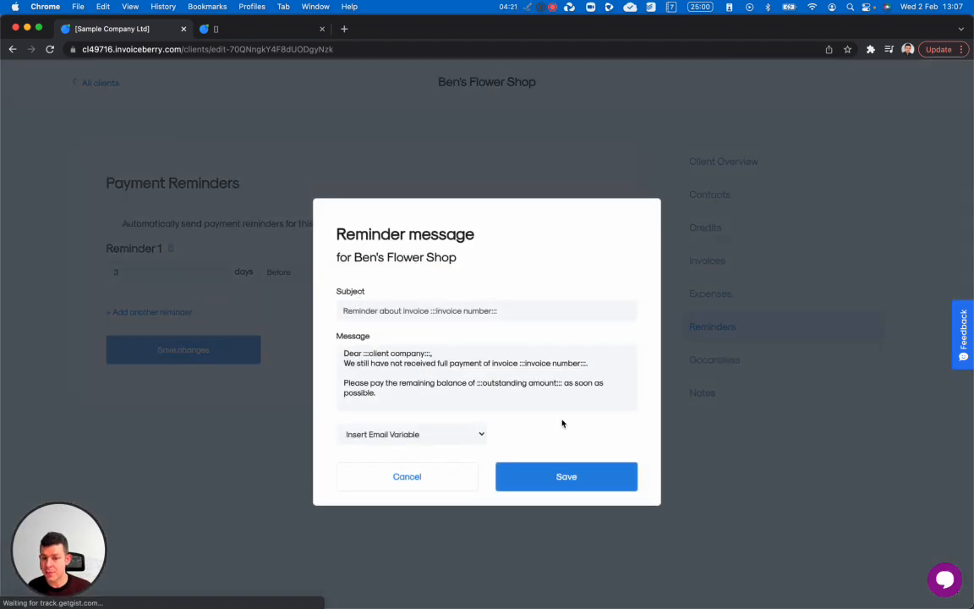
left_click(567, 476)
- Add a second reminder 5 days after the due date and save the reminders
left_click(162, 312)
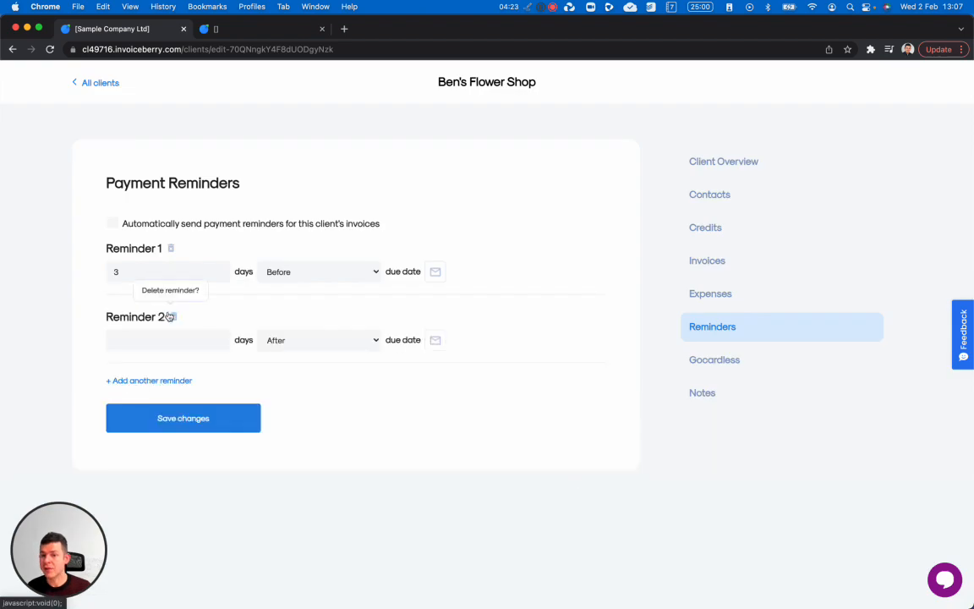
left_click(130, 339)
type("5")
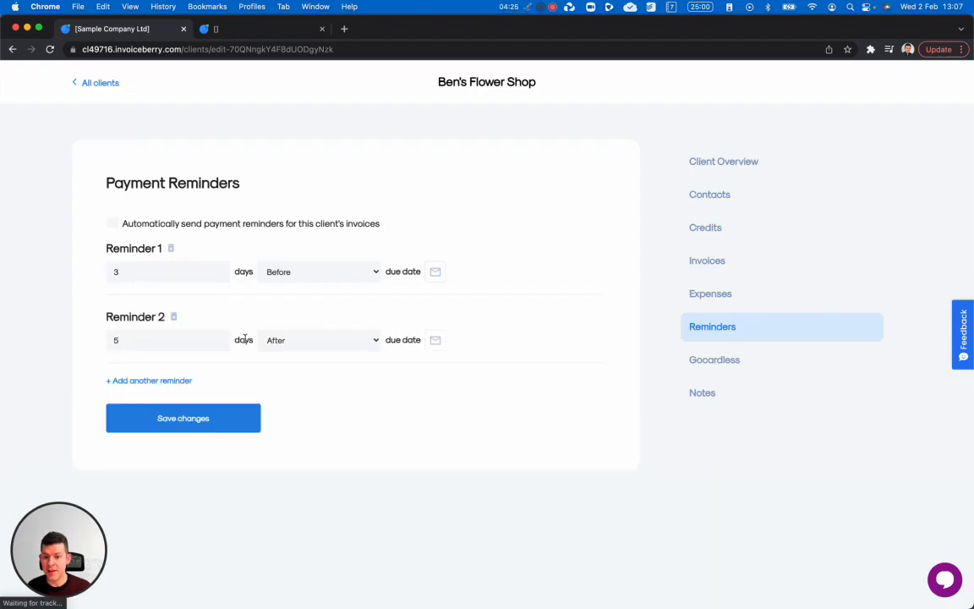
left_click(436, 340)
left_click(554, 476)
left_click(163, 419)
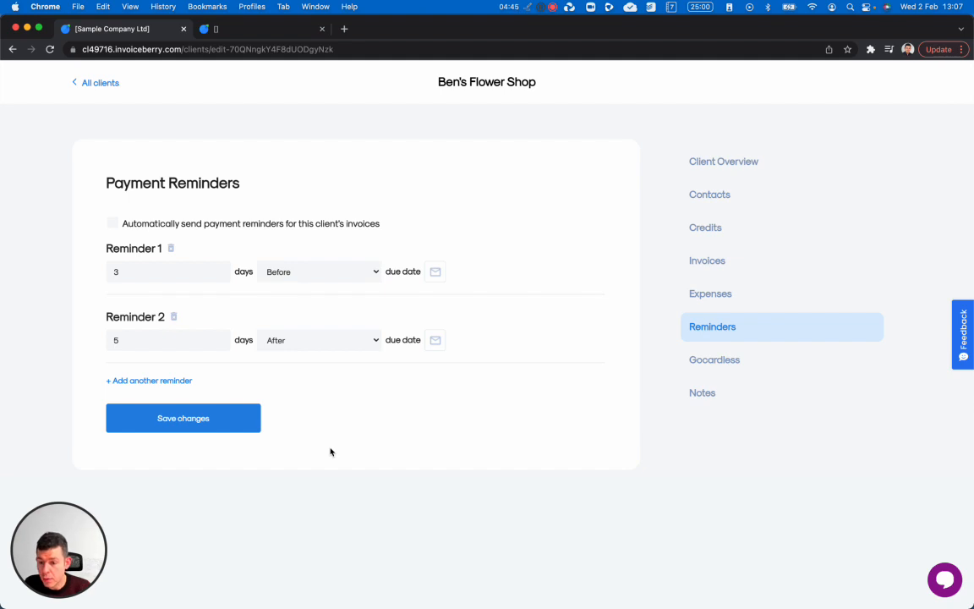
- Turn on automatic sending of the reminders, save, and return to All clients
left_click(427, 277)
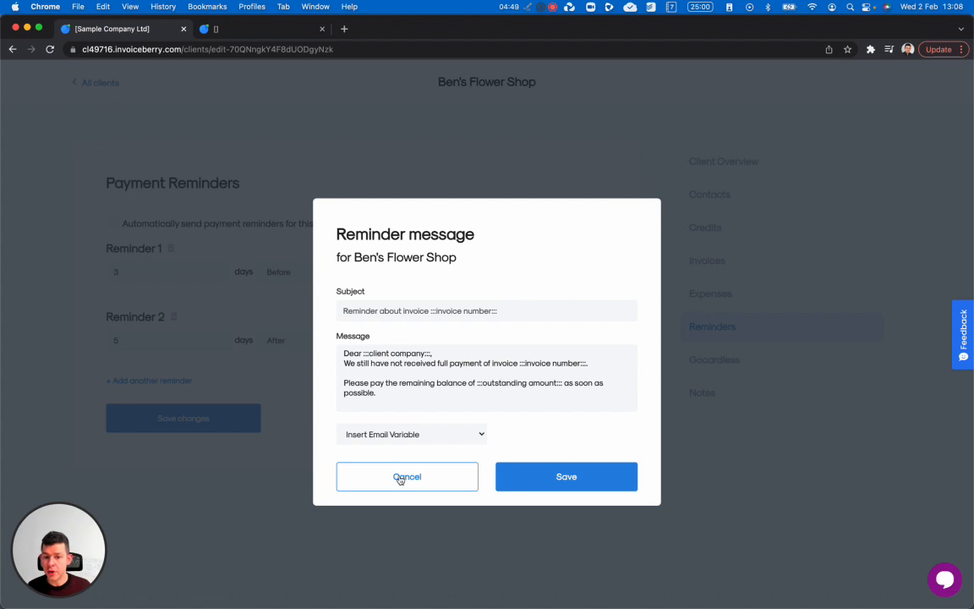
left_click(400, 471)
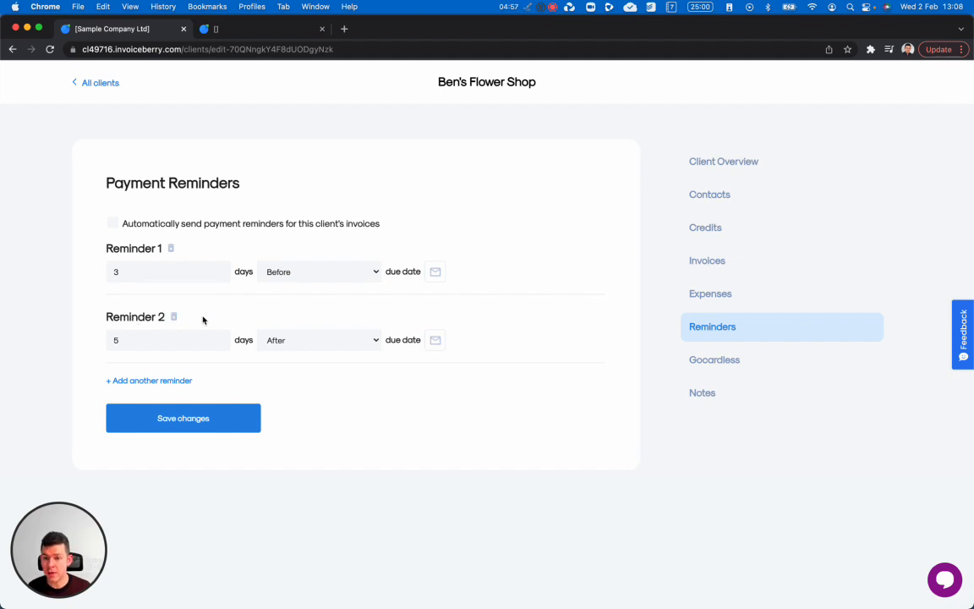
left_click(125, 225)
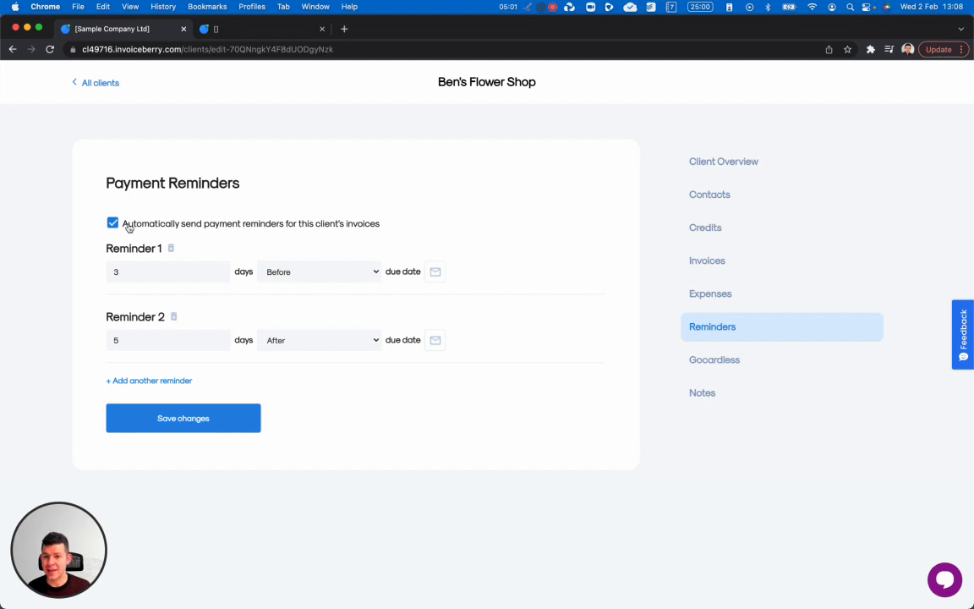
left_click(204, 411)
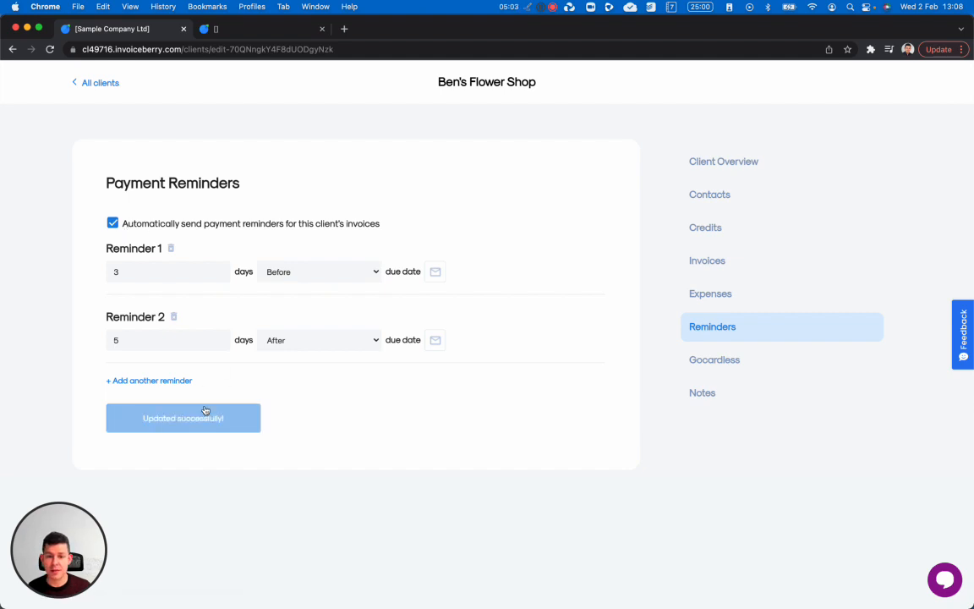
left_click(102, 83)
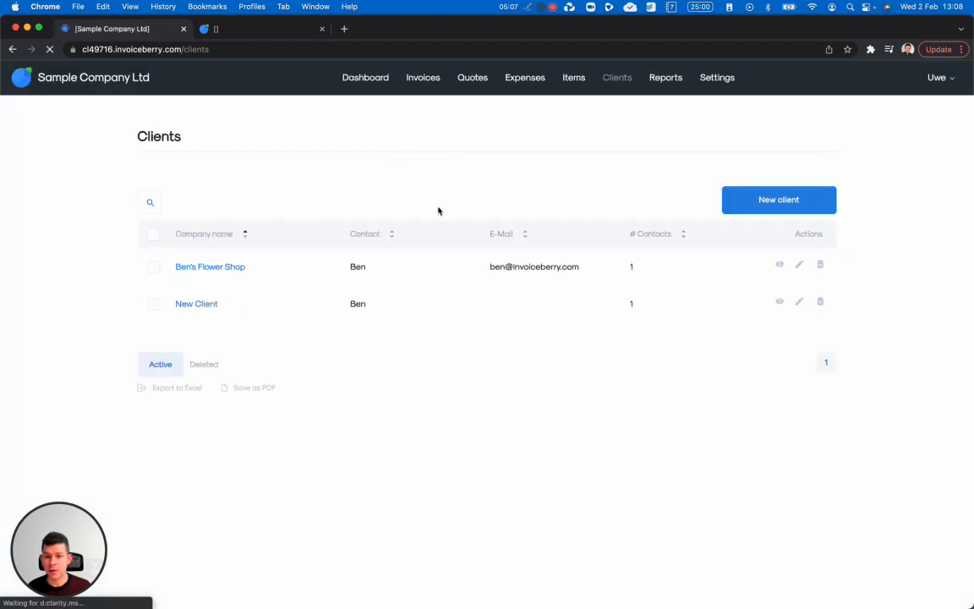
- Start a new invoice billed to Ben's Flower Shop
left_click(431, 81)
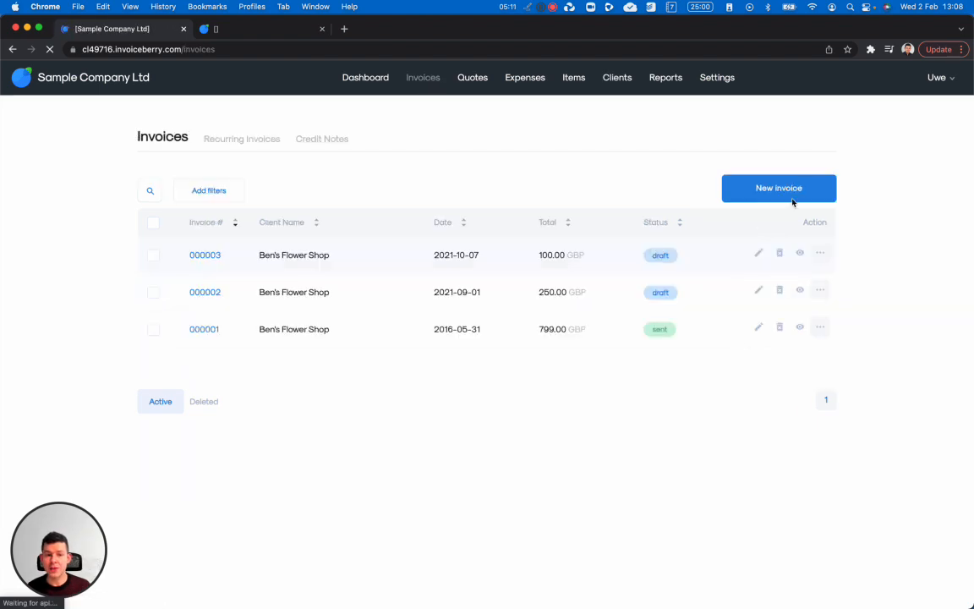
left_click(774, 190)
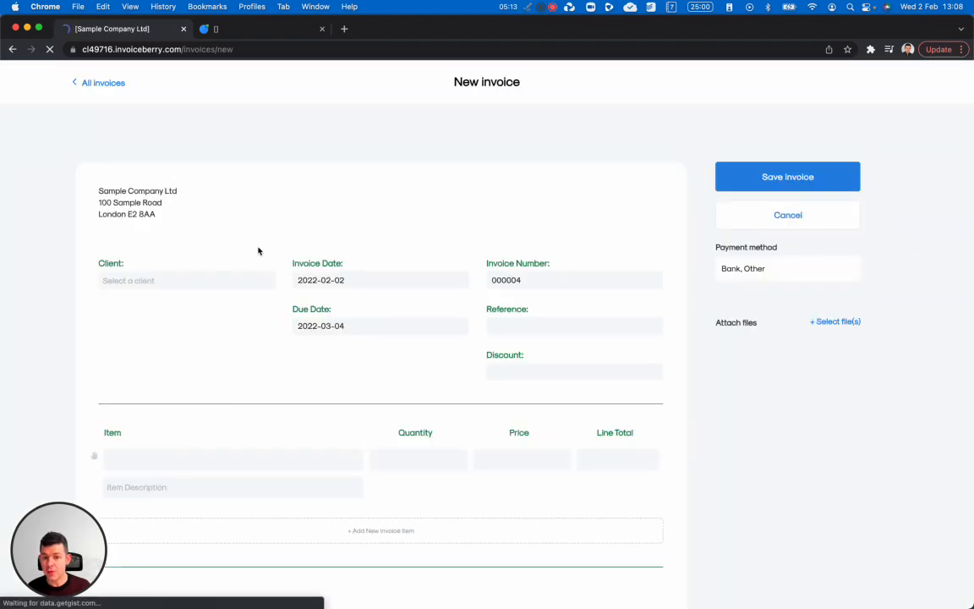
left_click(148, 290)
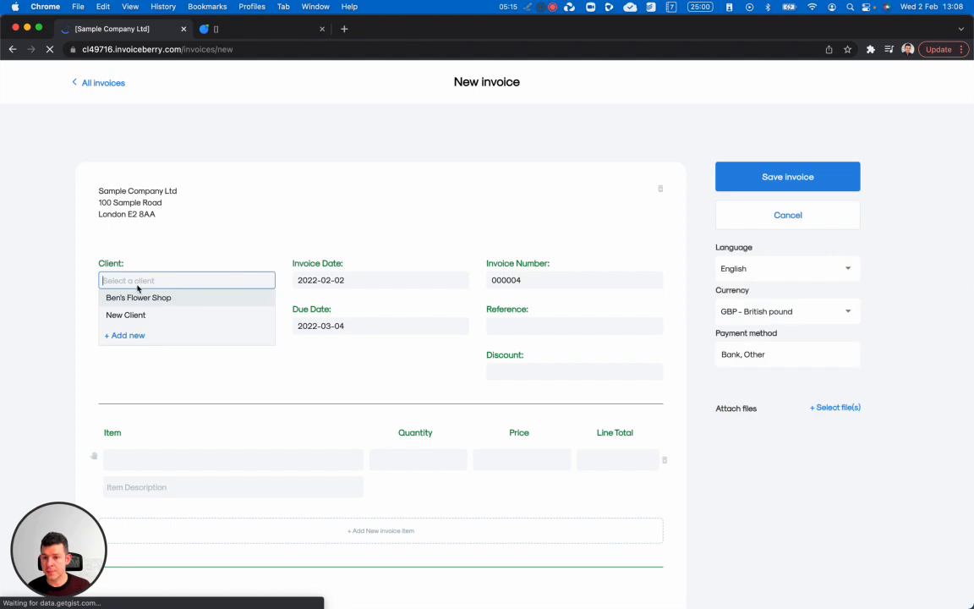
left_click(144, 321)
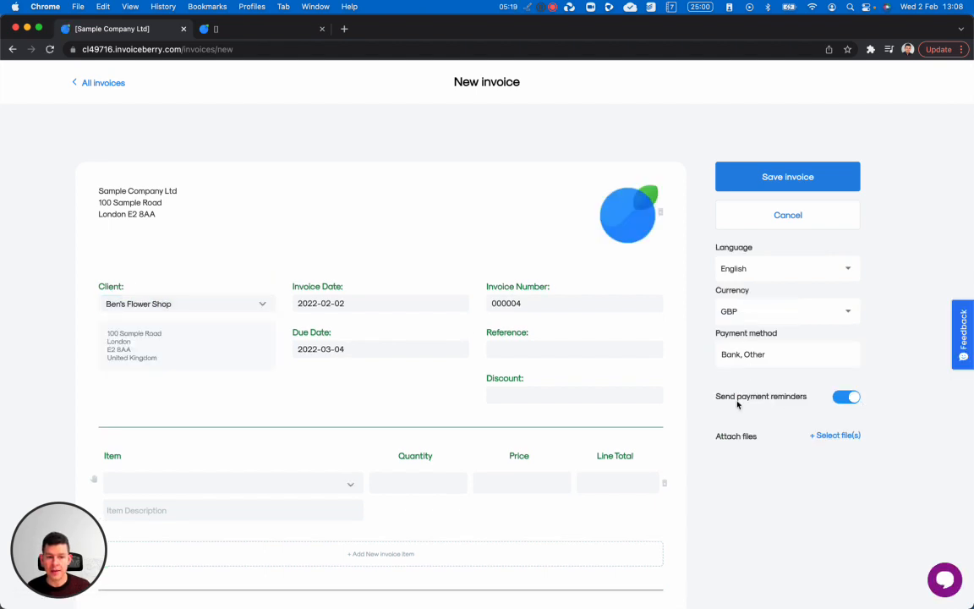
- Toggle the invoice's payment reminders off and back on, then leave the form without saving
left_click(849, 400)
left_click(847, 401)
left_click(847, 401)
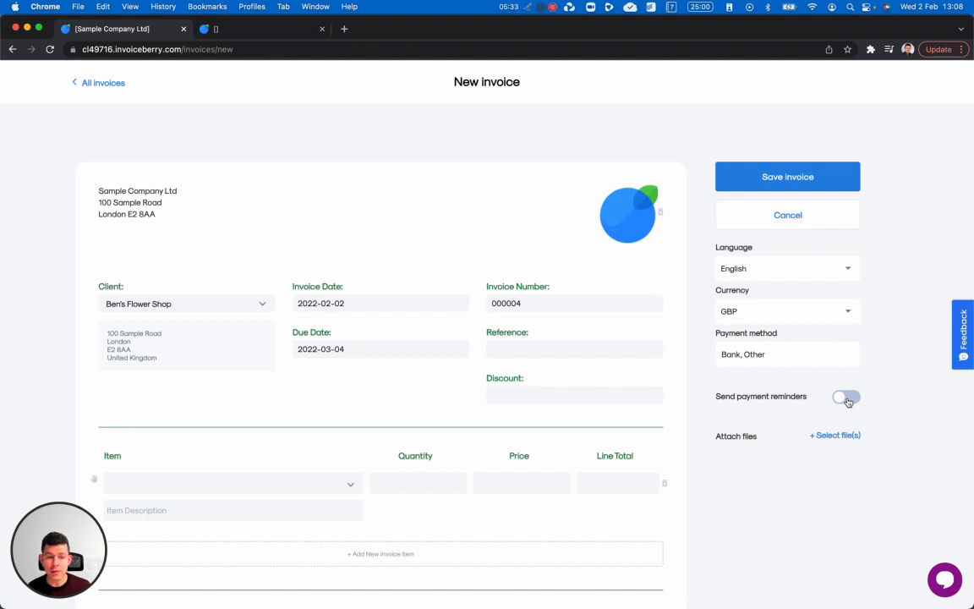
left_click(848, 402)
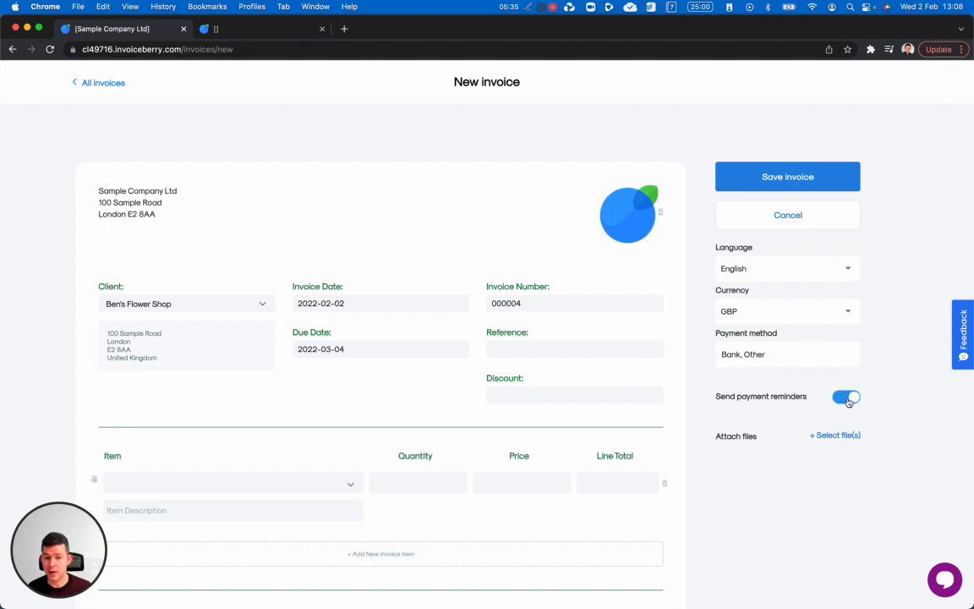
left_click(93, 86)
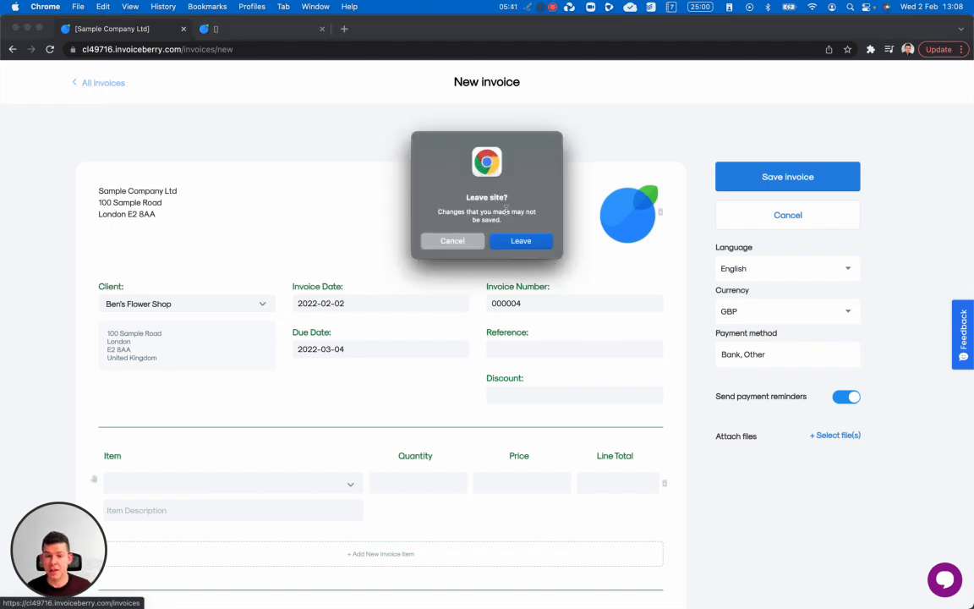
left_click(517, 240)
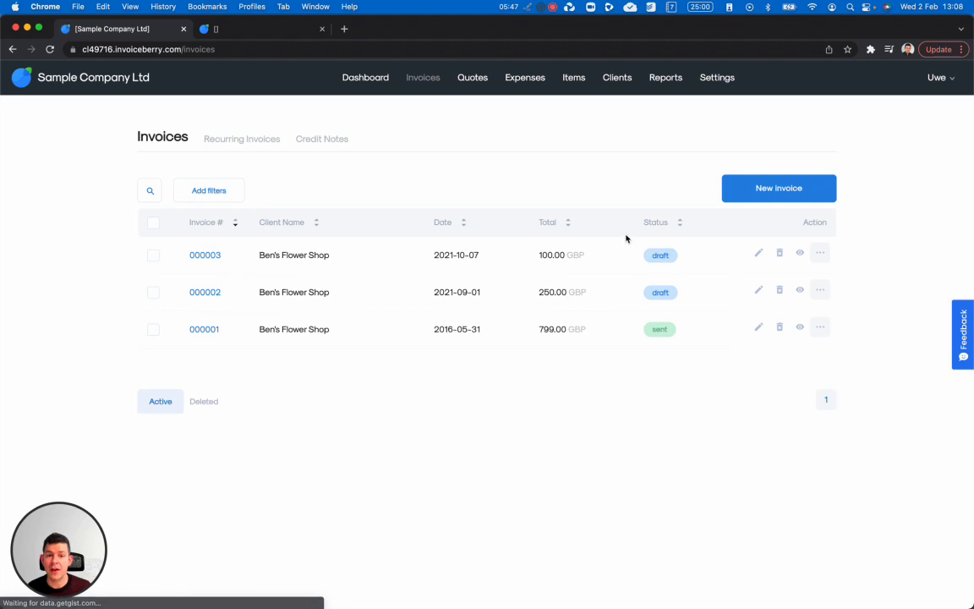
- Confirm Ben's Flower Shop reminders are 3 days before and 5 days after due date, then return to all clients
left_click(614, 87)
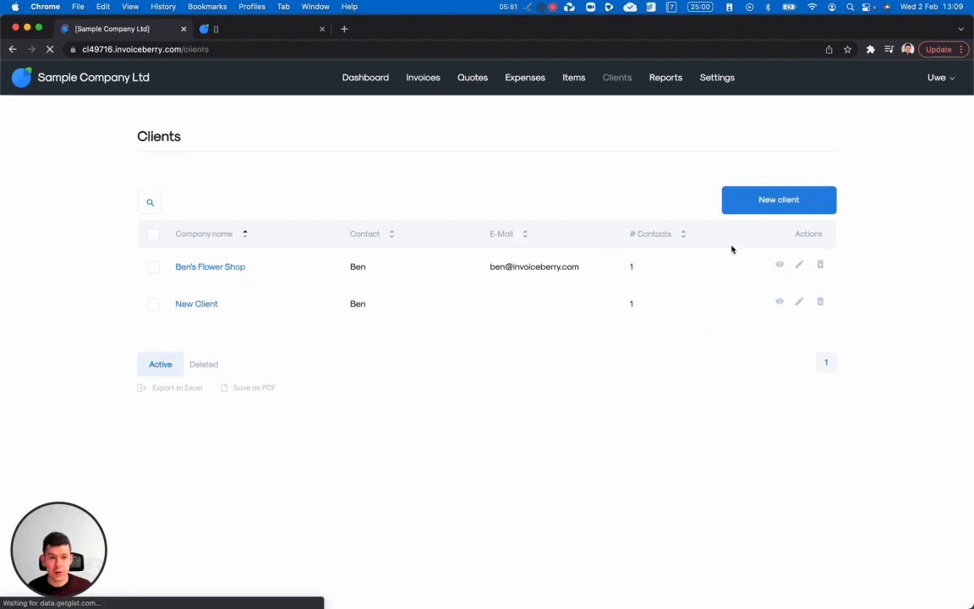
left_click(779, 267)
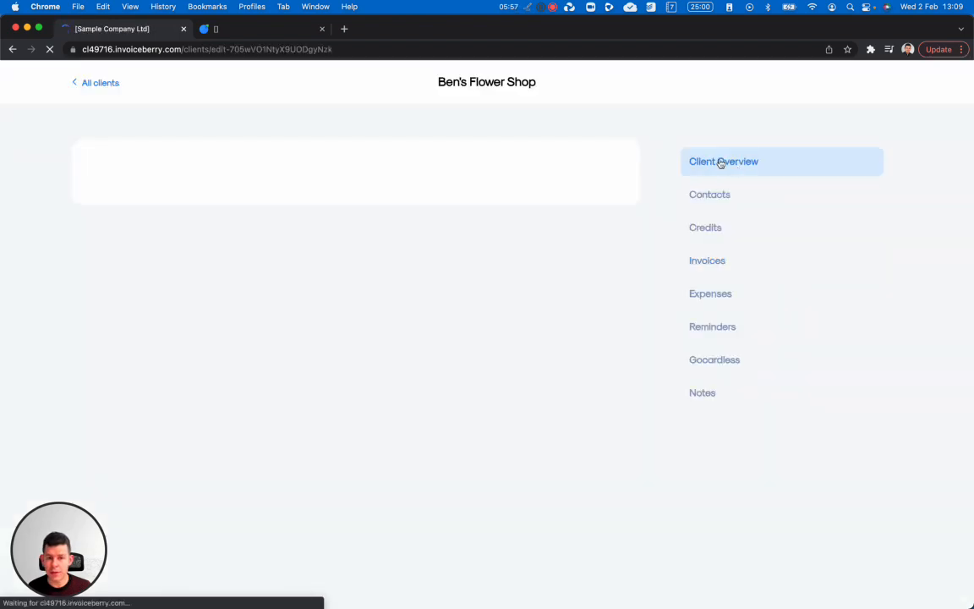
left_click(736, 331)
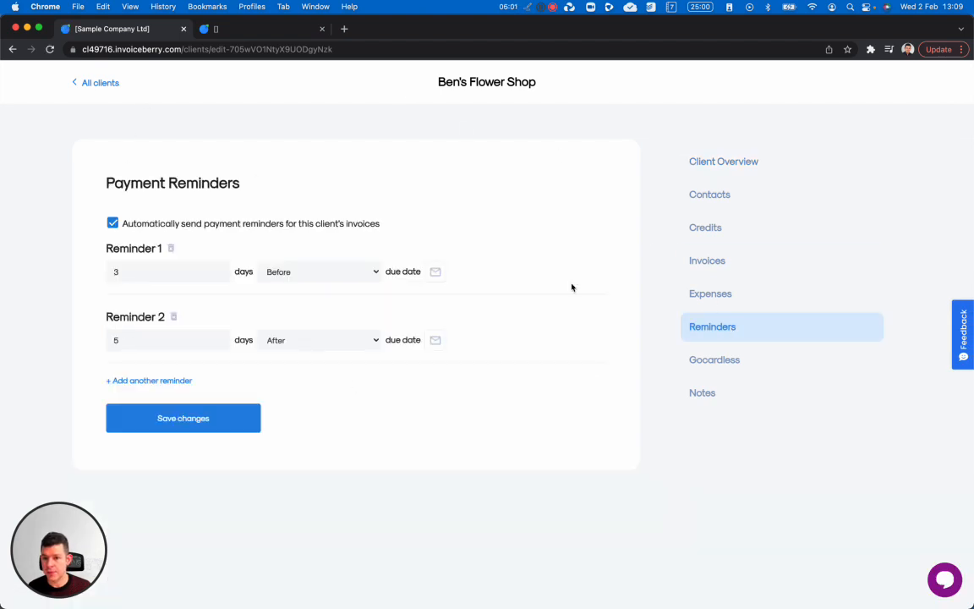
left_click(102, 84)
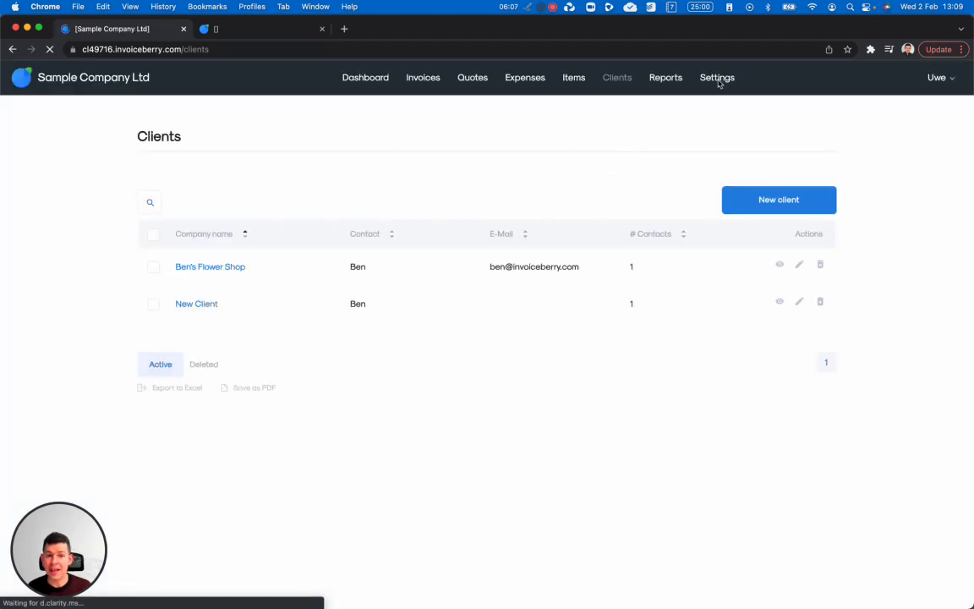
- Look at the Your Plan subscription options, then open Main settings showing Sample Company Ltd's company information
left_click(716, 78)
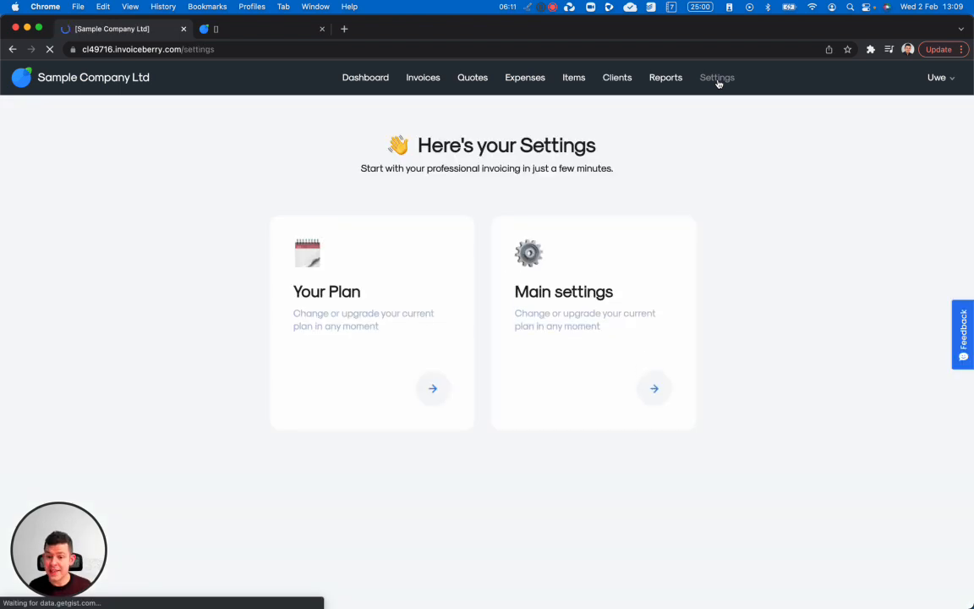
left_click(344, 293)
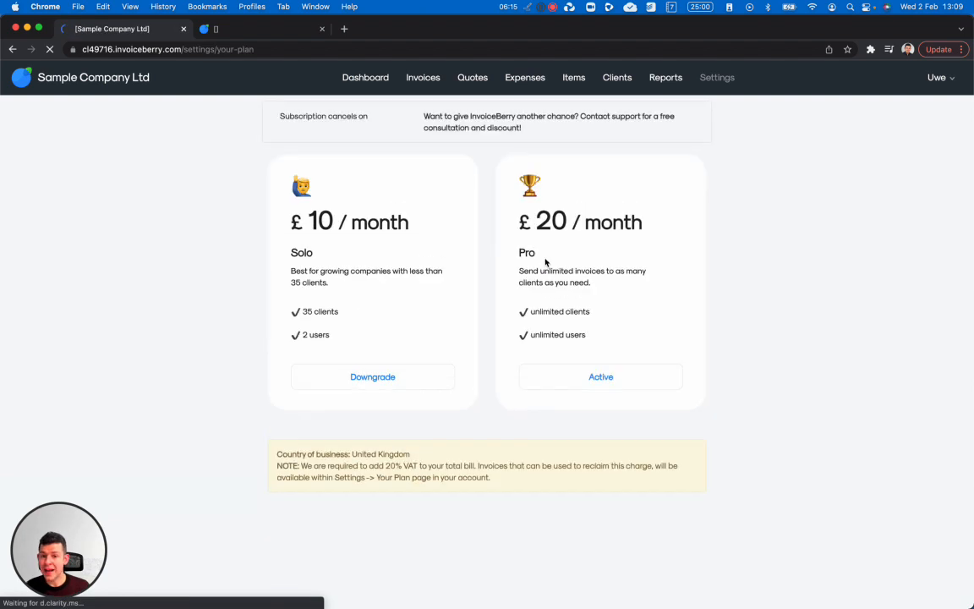
left_click(717, 80)
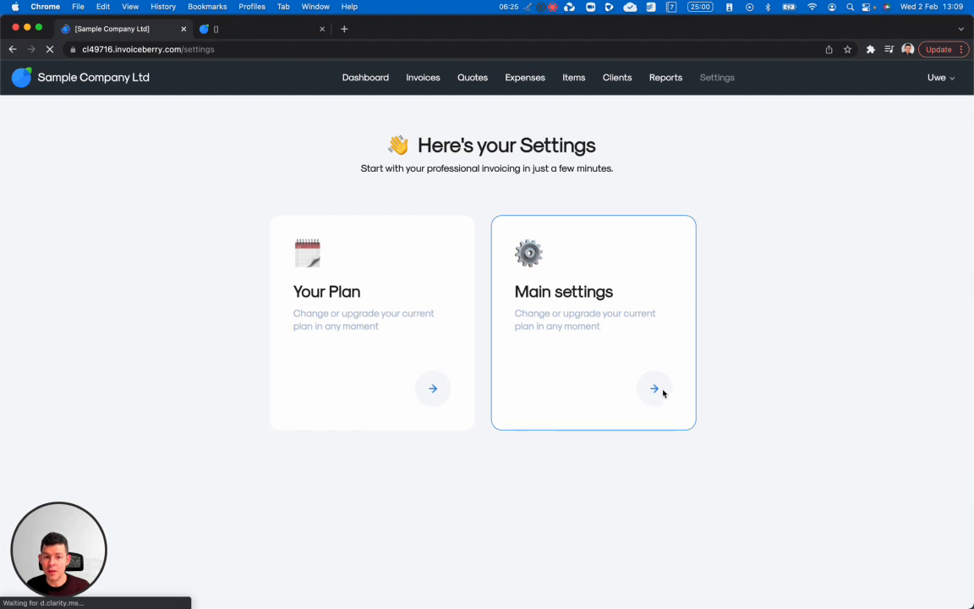
left_click(617, 371)
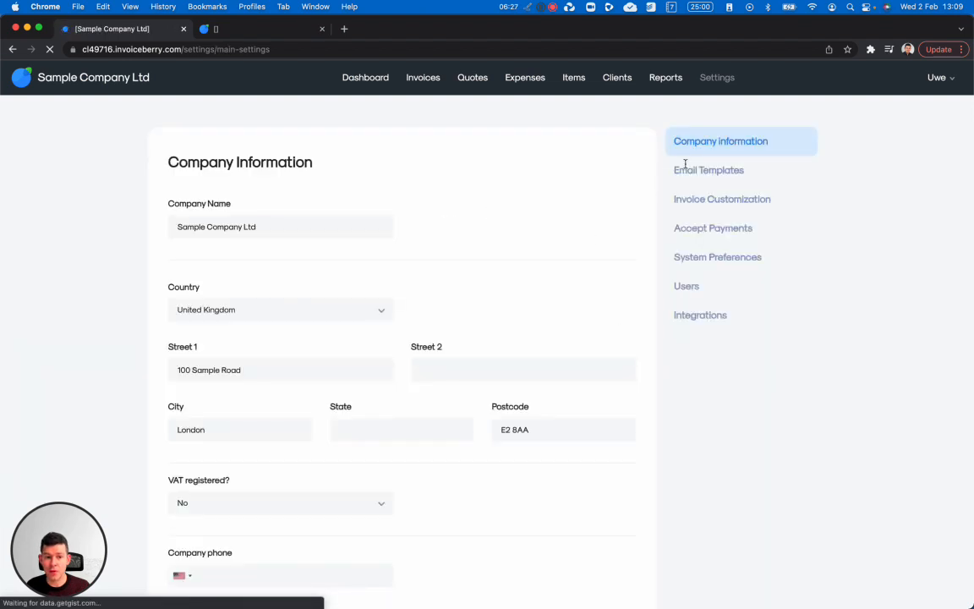
- Review the New quote, Invoice reminder and New credit note email templates
scroll(532, 292, "down", 1)
scroll(533, 293, "up", 1)
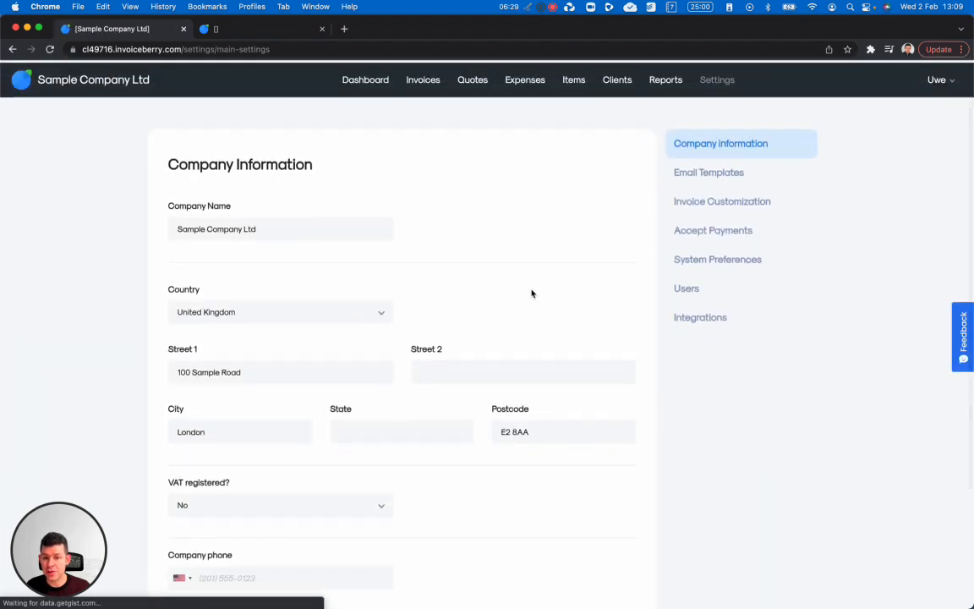
left_click(735, 170)
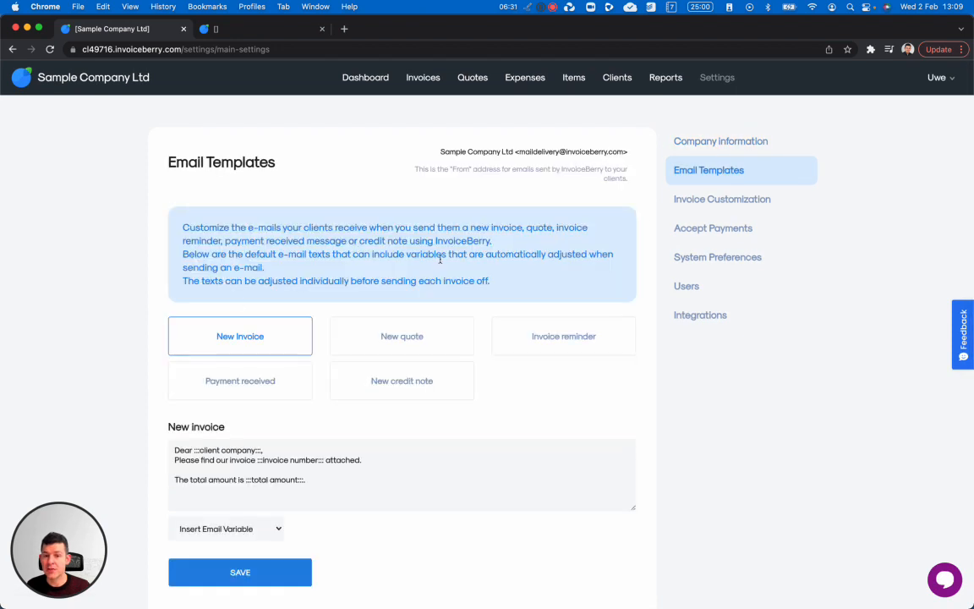
left_click(399, 345)
left_click(532, 348)
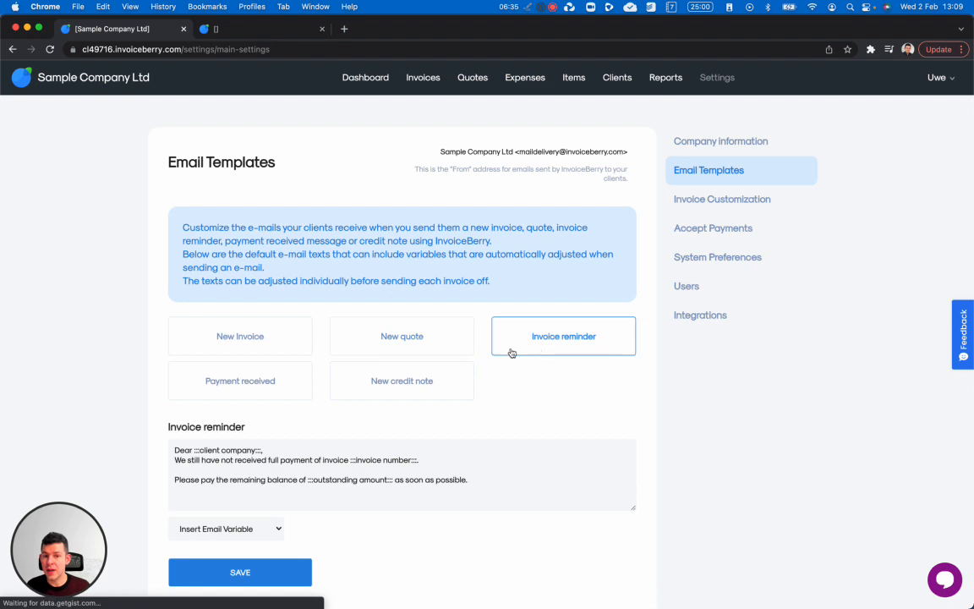
left_click(425, 376)
- Browse the available invoice templates in Invoice Customization, then show the Accept Payments settings
left_click(727, 210)
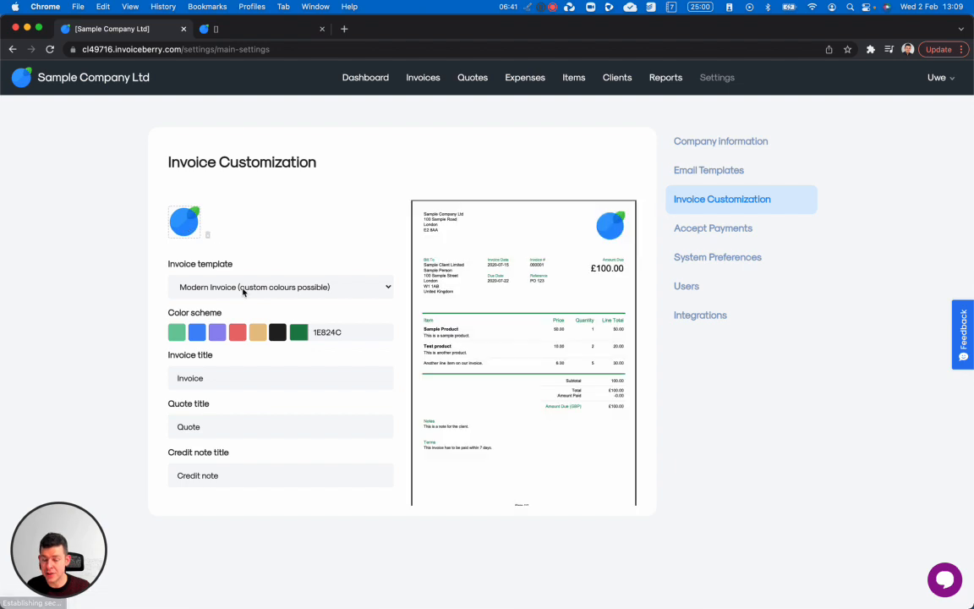
left_click(241, 285)
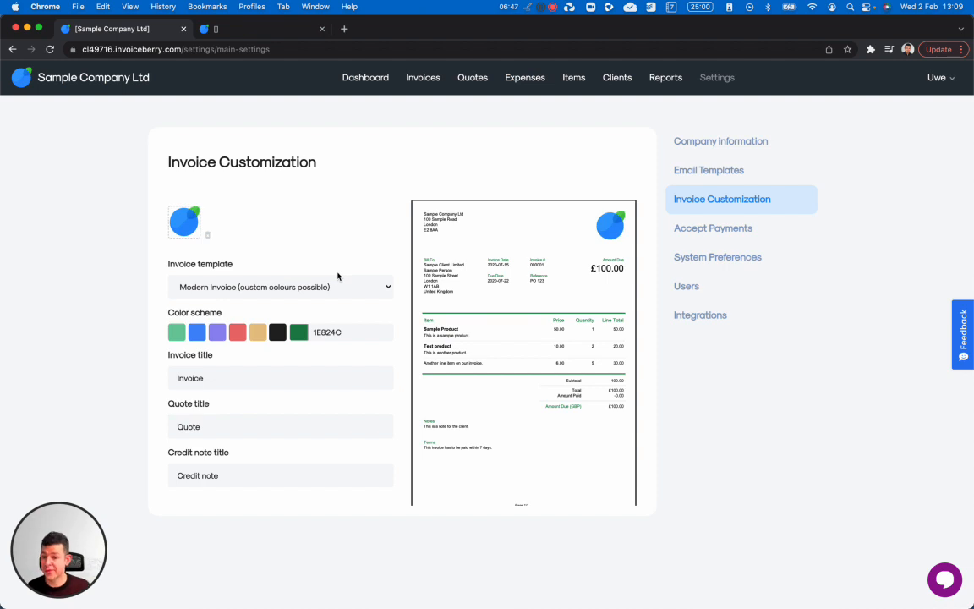
left_click(720, 231)
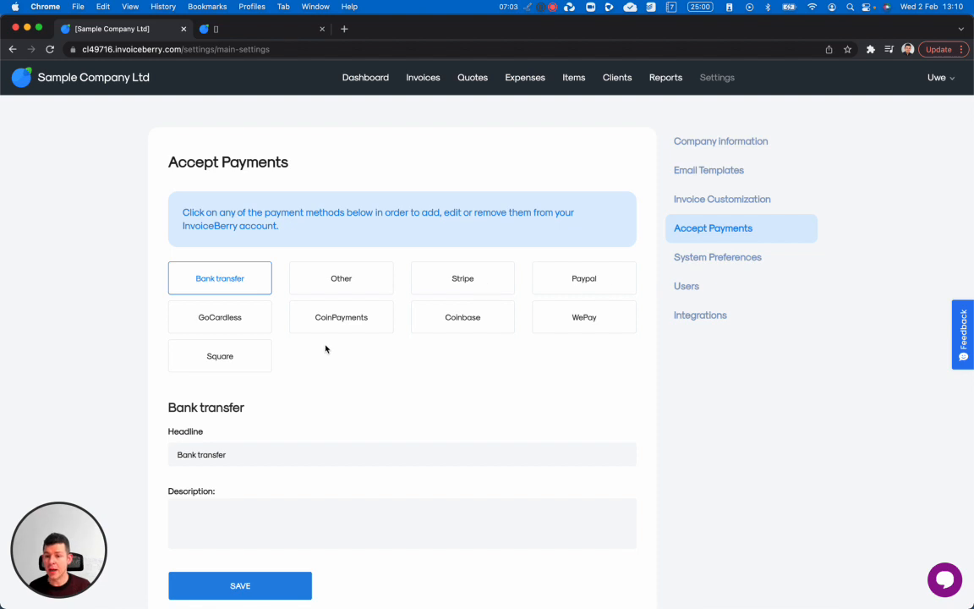
- Check the GoCardless, CoinPayments and Coinbase setups, then show System Preferences (yyyy-mm-dd, A4, GBP, London)
left_click(250, 324)
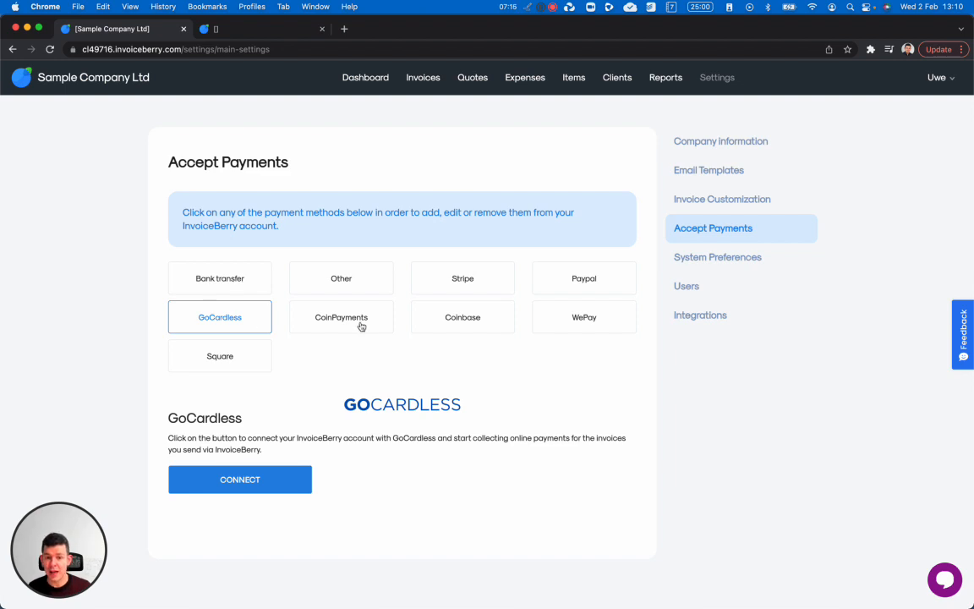
left_click(317, 321)
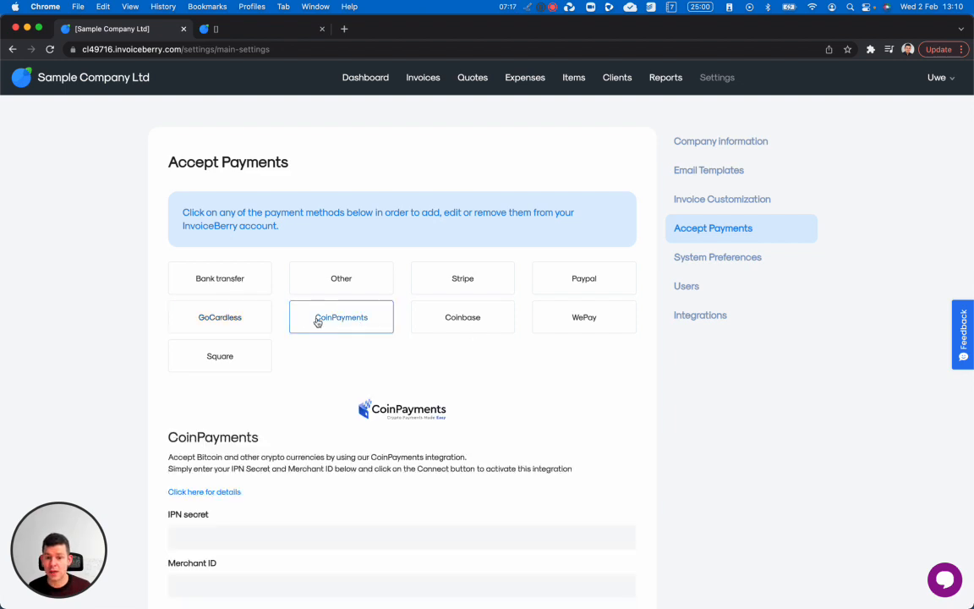
left_click(464, 318)
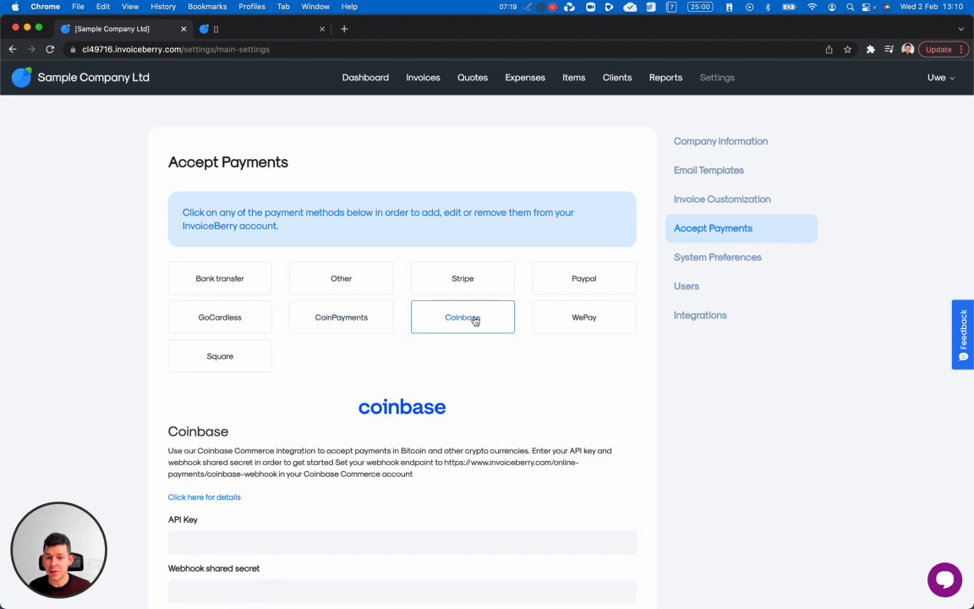
left_click(349, 322)
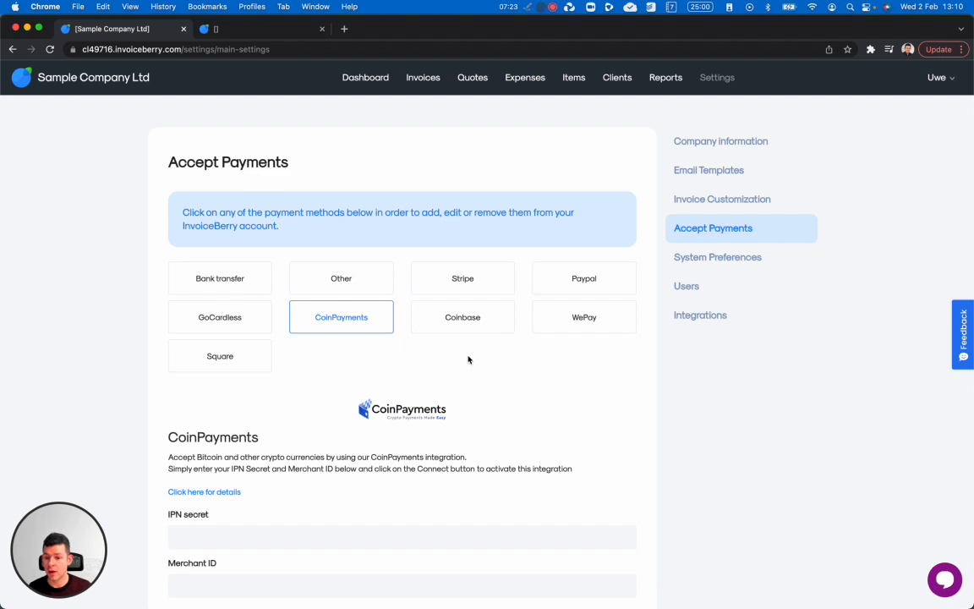
left_click(715, 260)
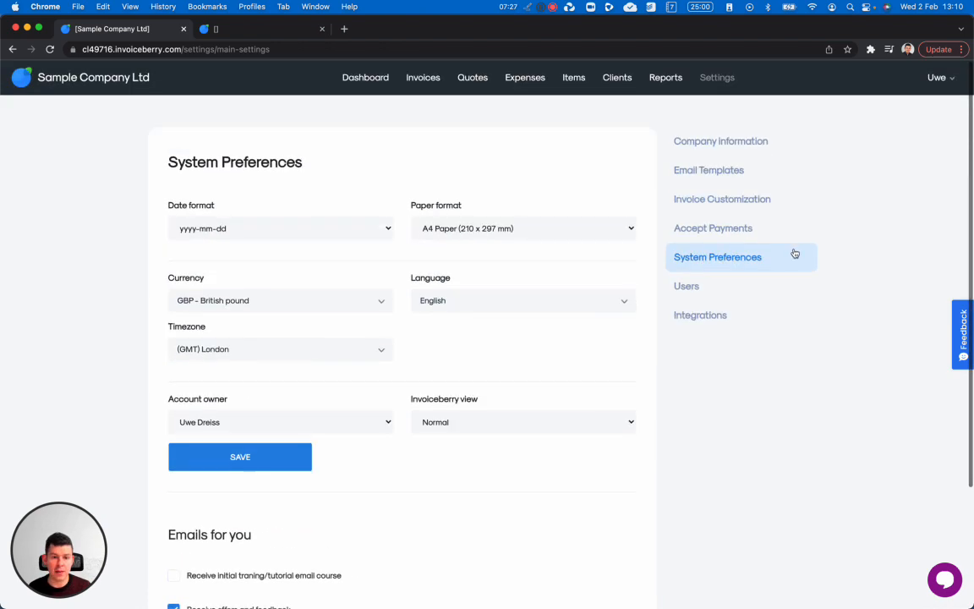
- Check the account users list, then show Integrations with API key request and QuickBooks Online and MailChimp zaps
left_click(714, 295)
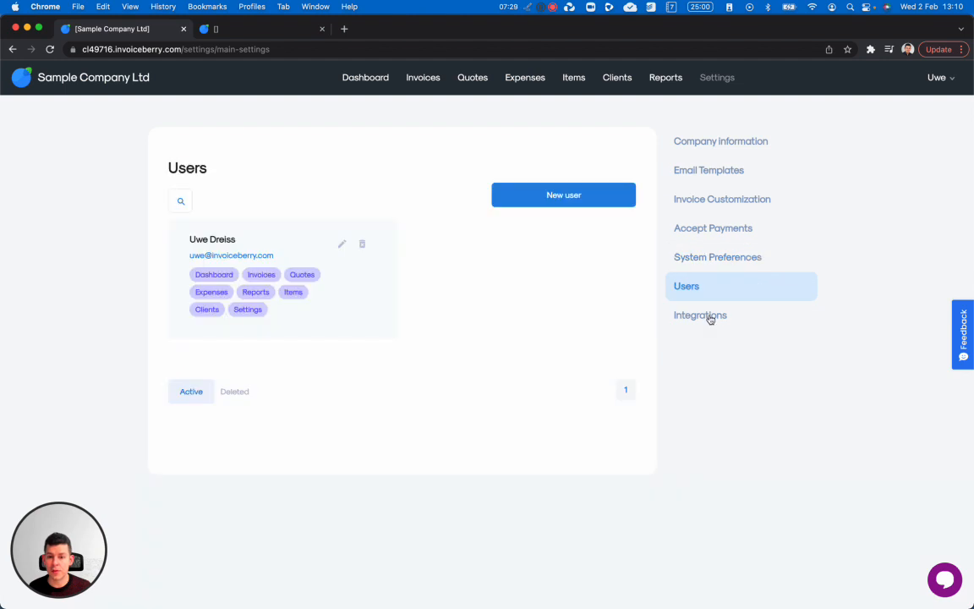
left_click(709, 317)
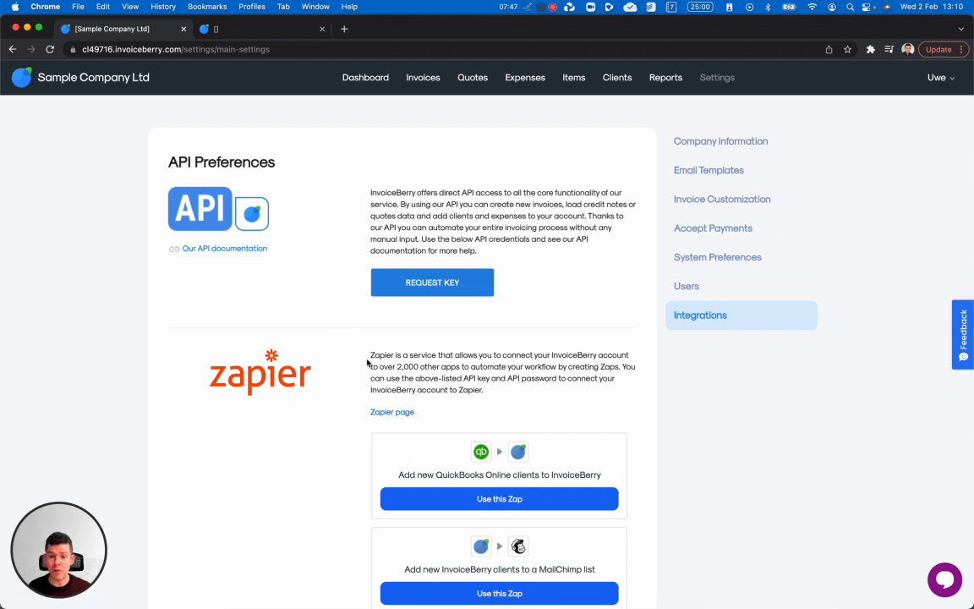
scroll(367, 361, "down", 5)
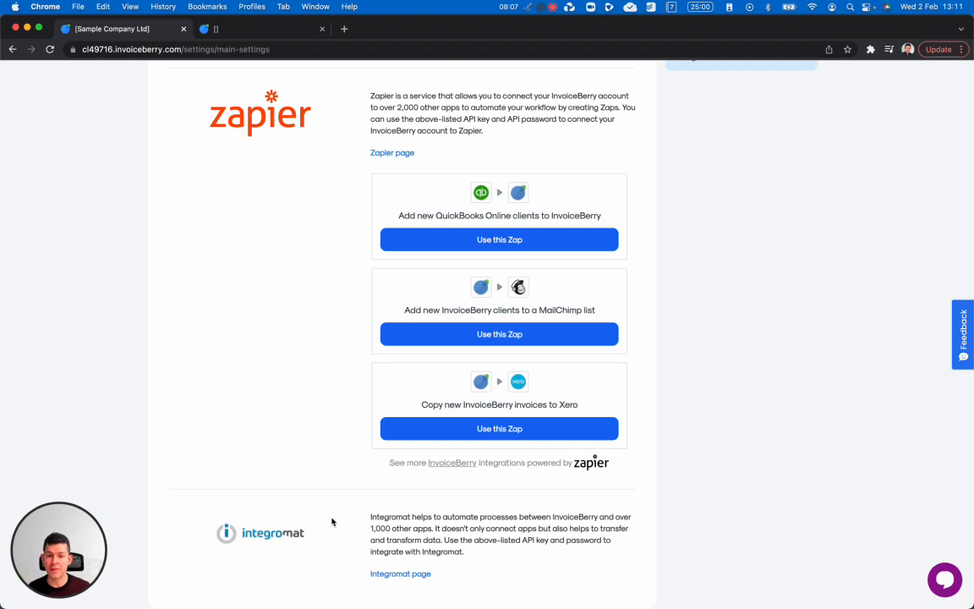
scroll(462, 538, "up", 5)
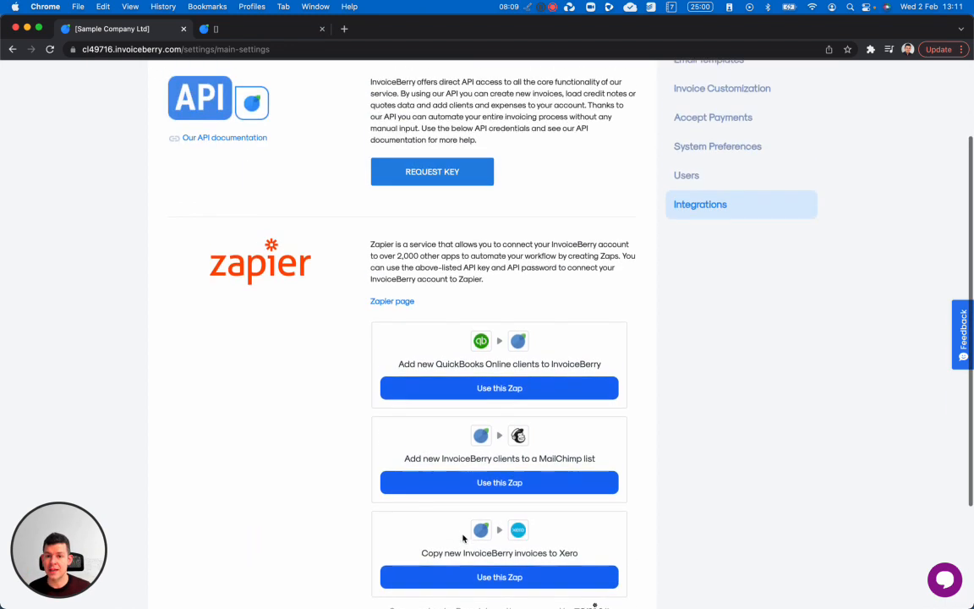
scroll(358, 350, "up", 2)
scroll(358, 350, "up", 2)
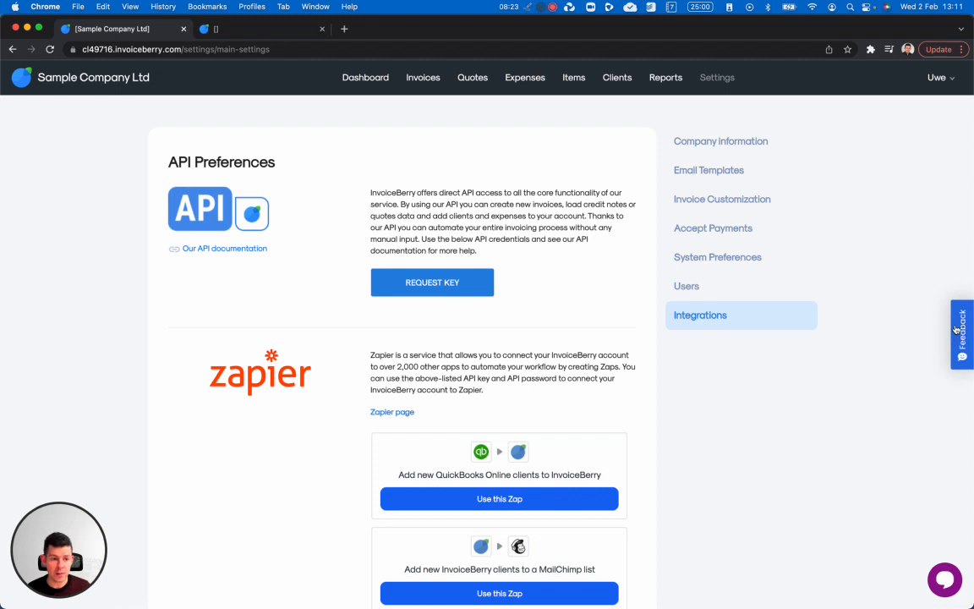
left_click(944, 580)
left_click(945, 579)
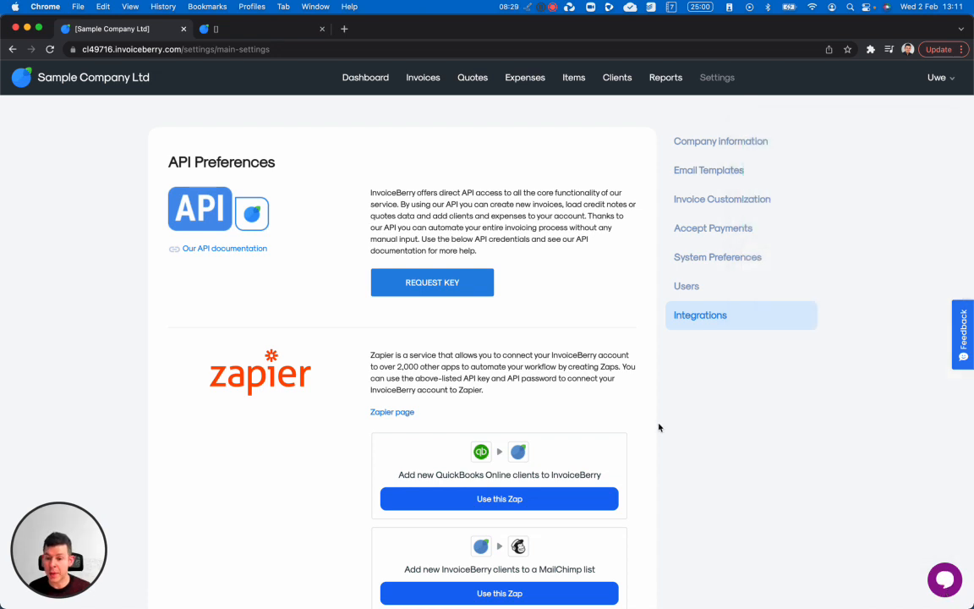